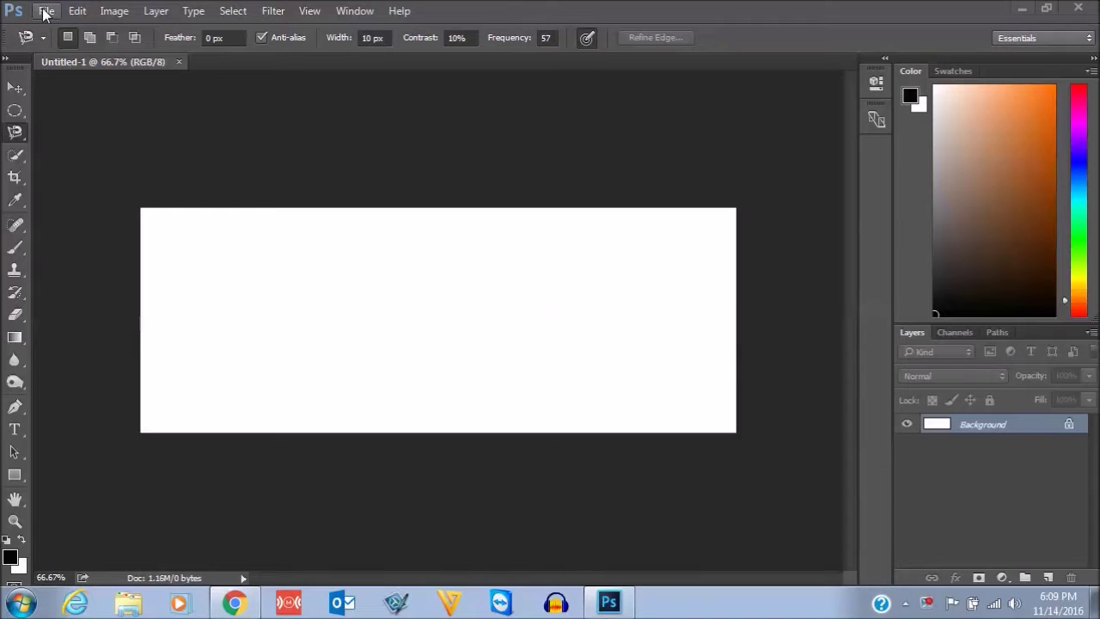
Show the File menu over the blank white document.
click(44, 11)
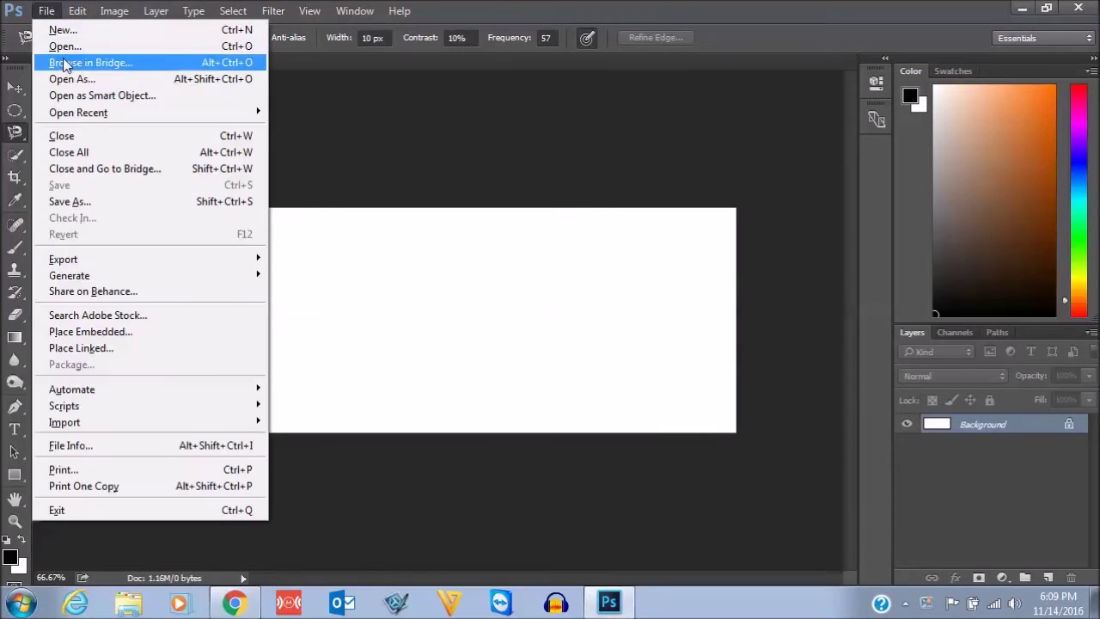
Open bulb.jpg from the Photoshop practice folder.
click(60, 42)
drag(532, 183, 555, 321)
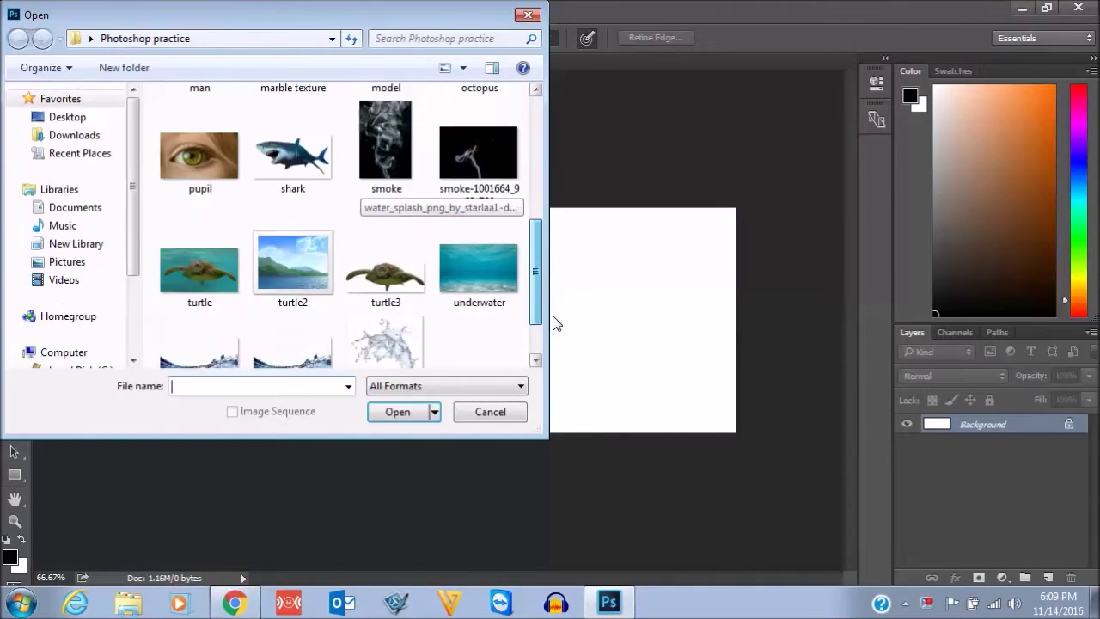
click(297, 191)
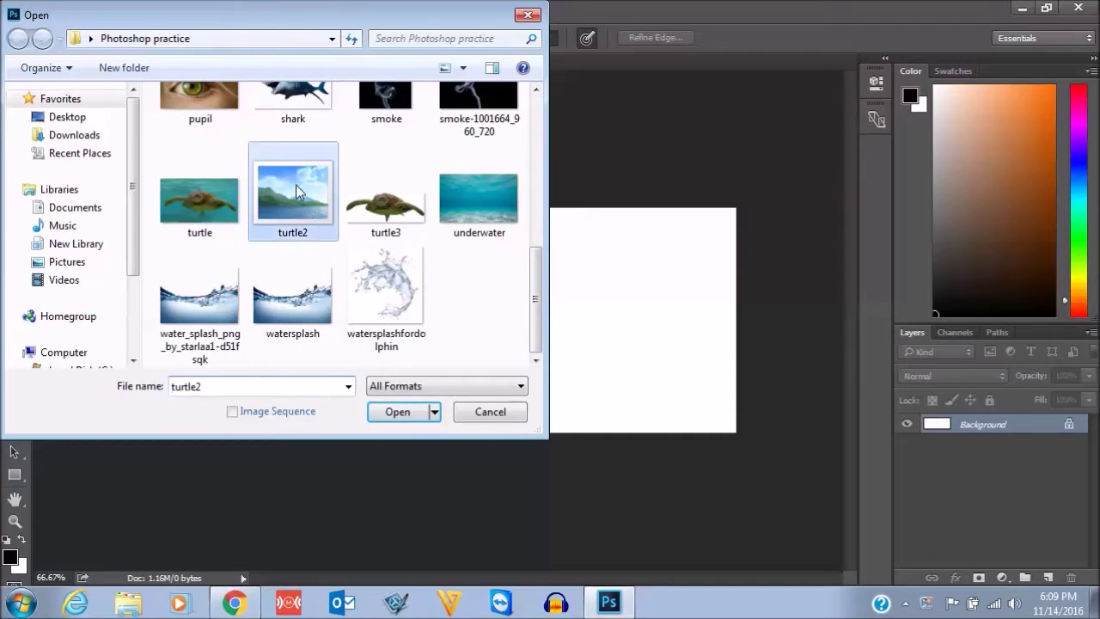
scroll(296, 185, up, 5)
click(295, 185)
double_click(299, 143)
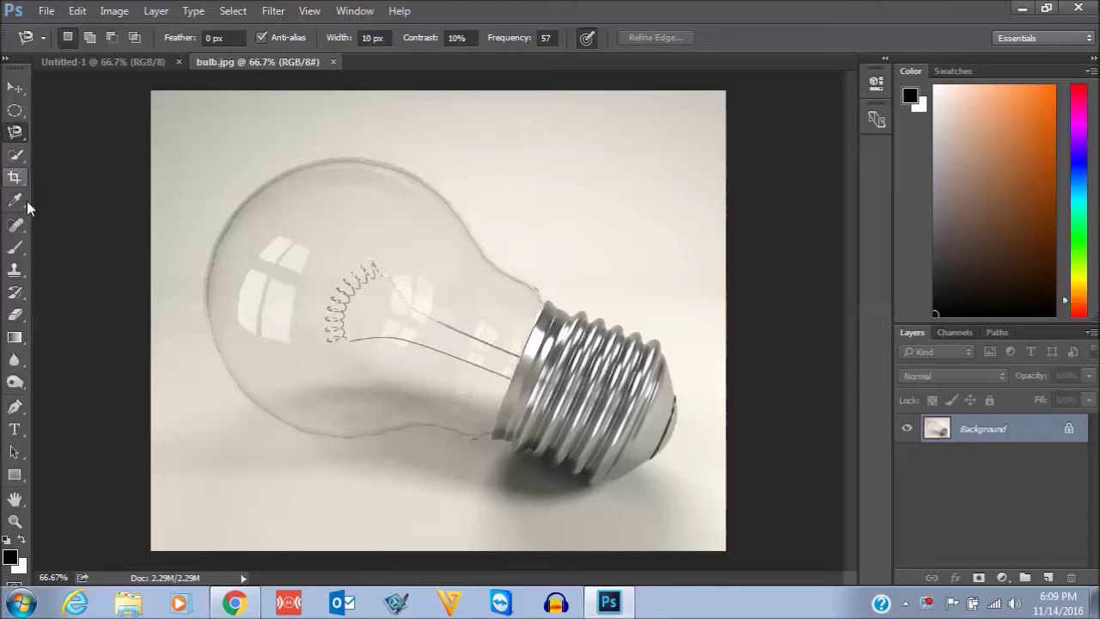
Heal away the filament coil and support wires with the Spot Healing Brush.
click(19, 230)
click(82, 224)
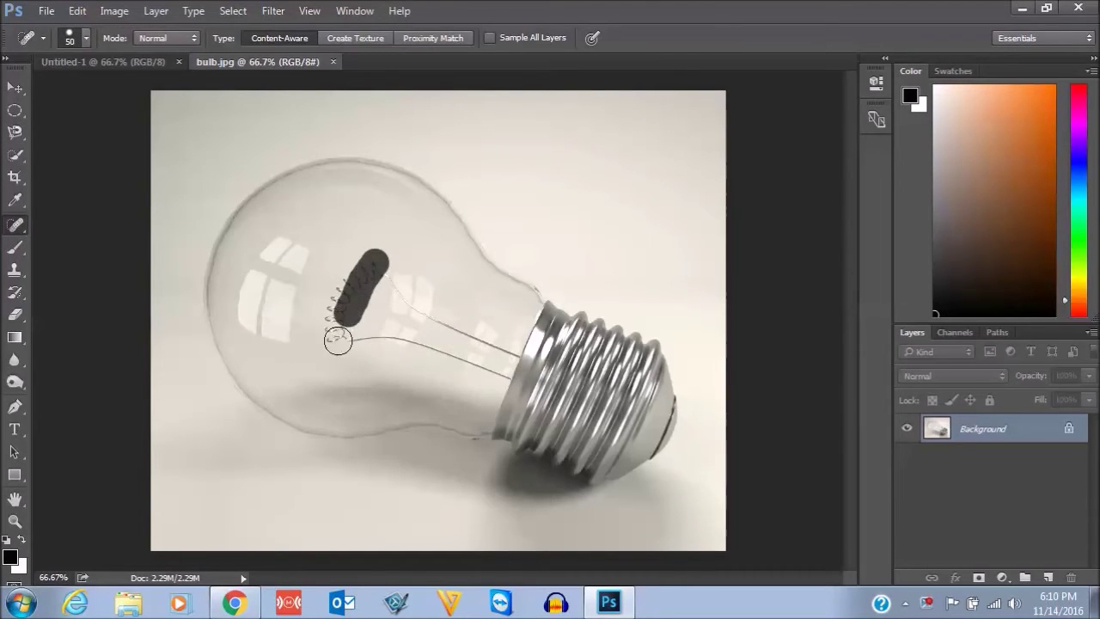
mouse_move(375, 264)
mouse_down()
mouse_move(338, 343)
mouse_move(347, 282)
mouse_move(329, 347)
mouse_move(368, 315)
mouse_up()
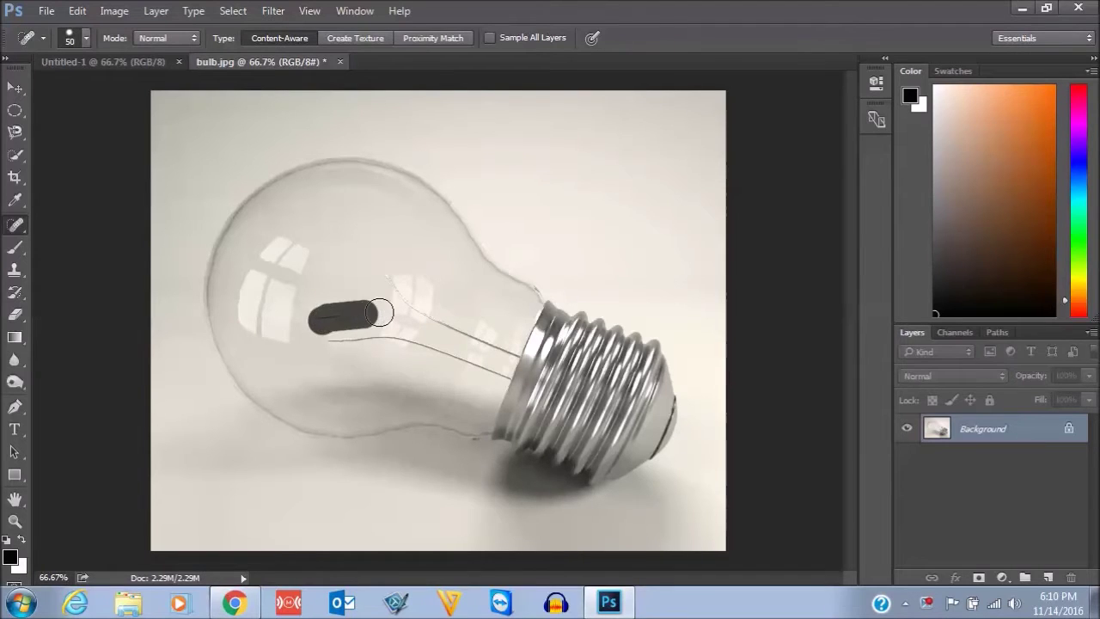
drag(391, 276, 491, 346)
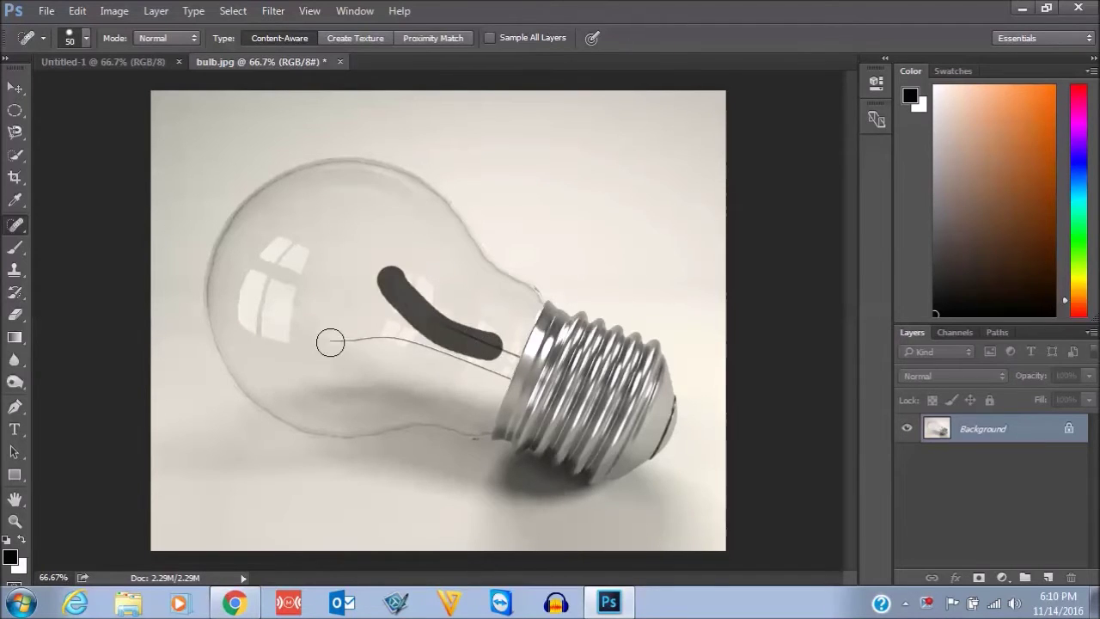
drag(320, 344, 485, 371)
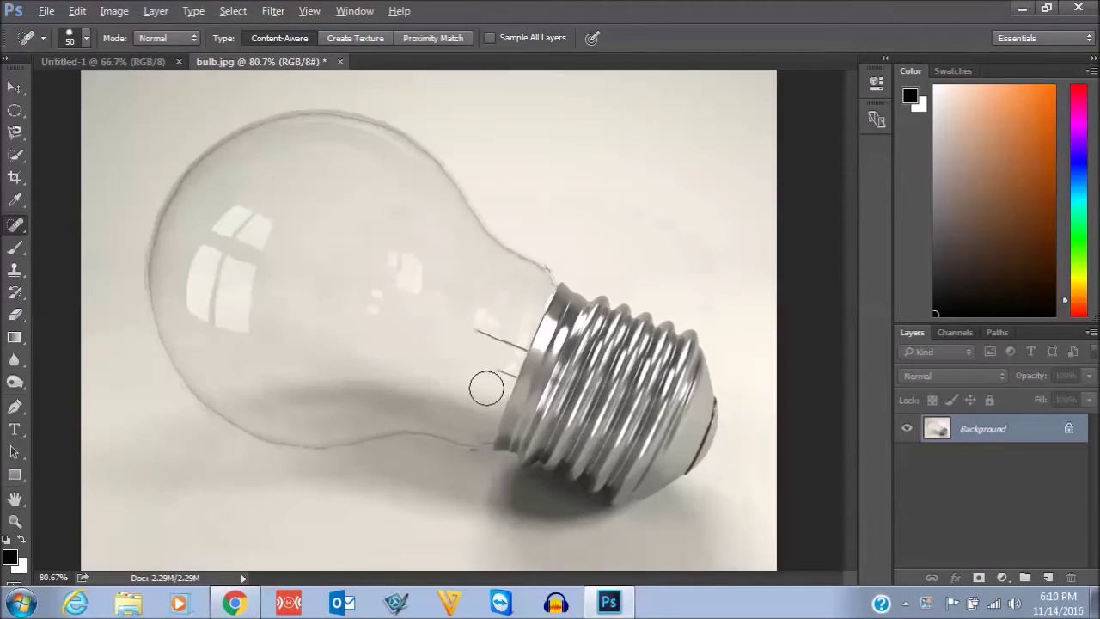
Zoom in and heal the remaining wire fragments near the bulb base.
scroll(486, 389, up, 2)
scroll(486, 387, up, 2)
mouse_move(479, 294)
mouse_down()
mouse_move(504, 306)
mouse_move(496, 359)
mouse_up()
drag(515, 306, 524, 340)
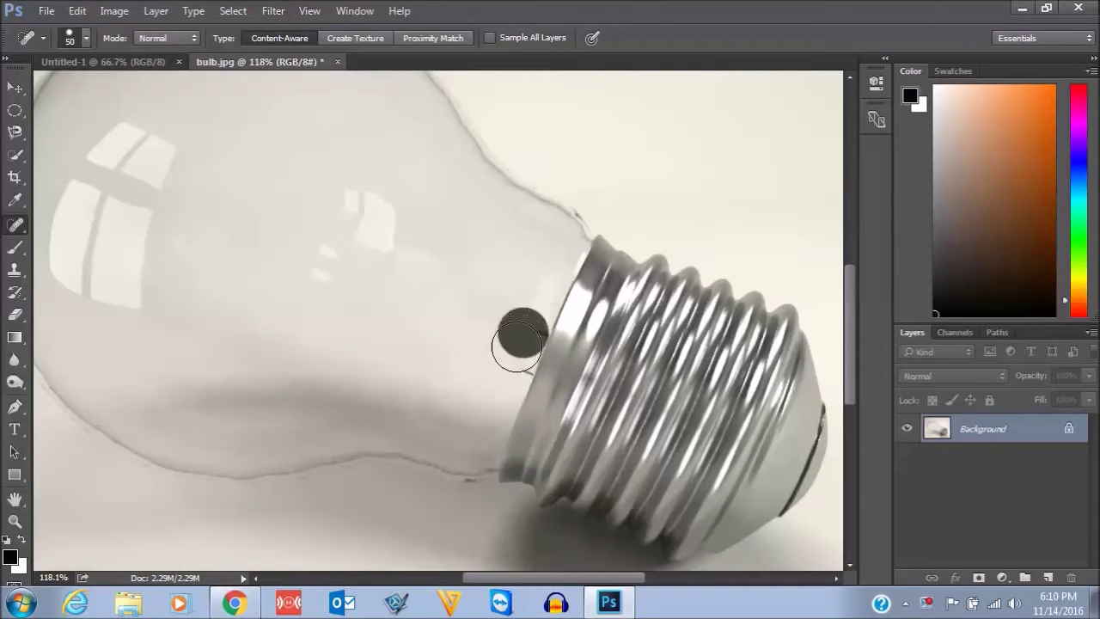
click(511, 359)
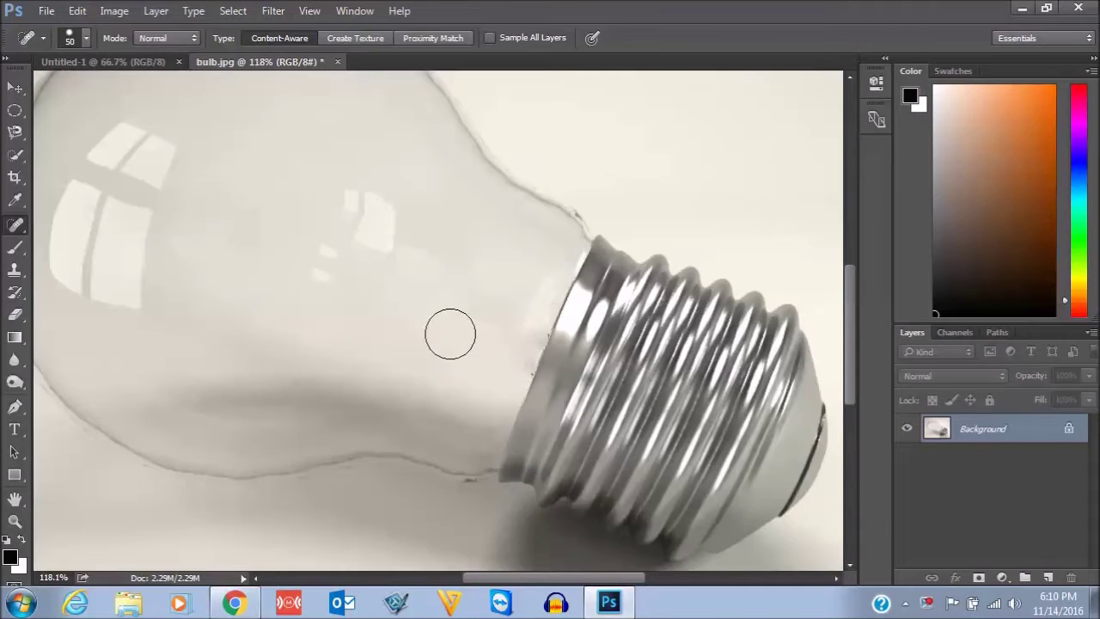
scroll(428, 332, down, 1)
scroll(428, 331, down, 2)
scroll(428, 332, down, 1)
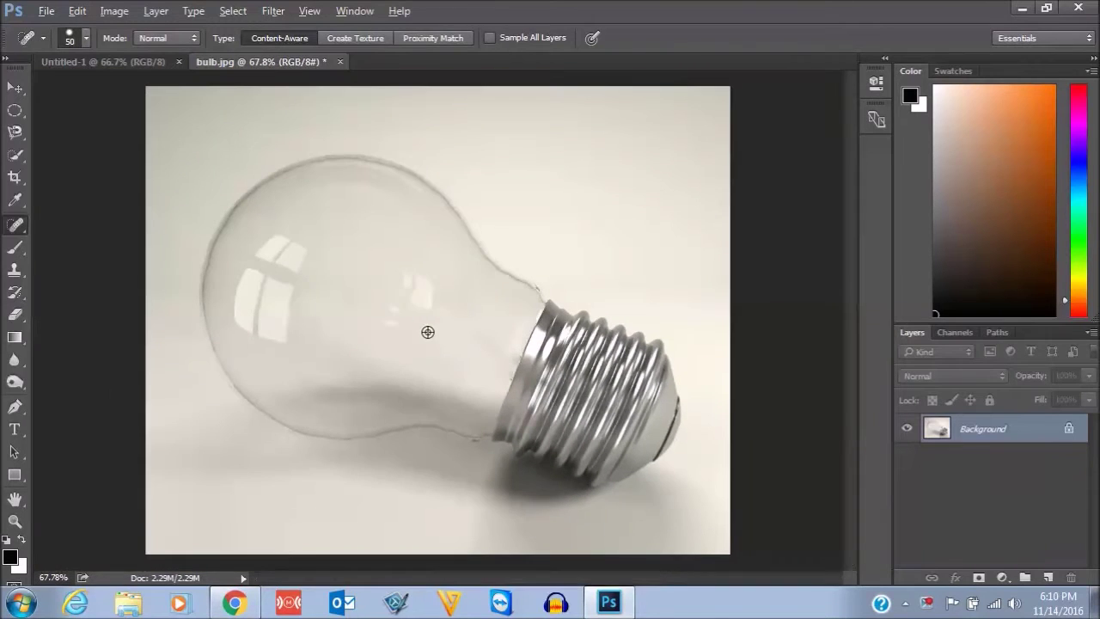
click(47, 12)
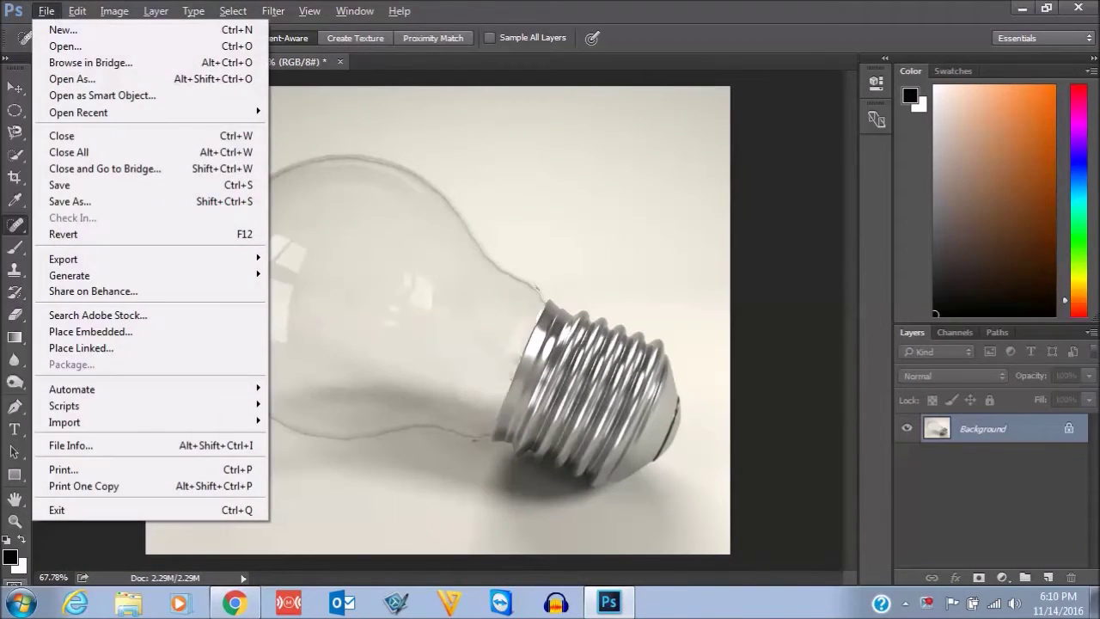
Place the underwater image into the bulb document as an embedded layer.
click(138, 334)
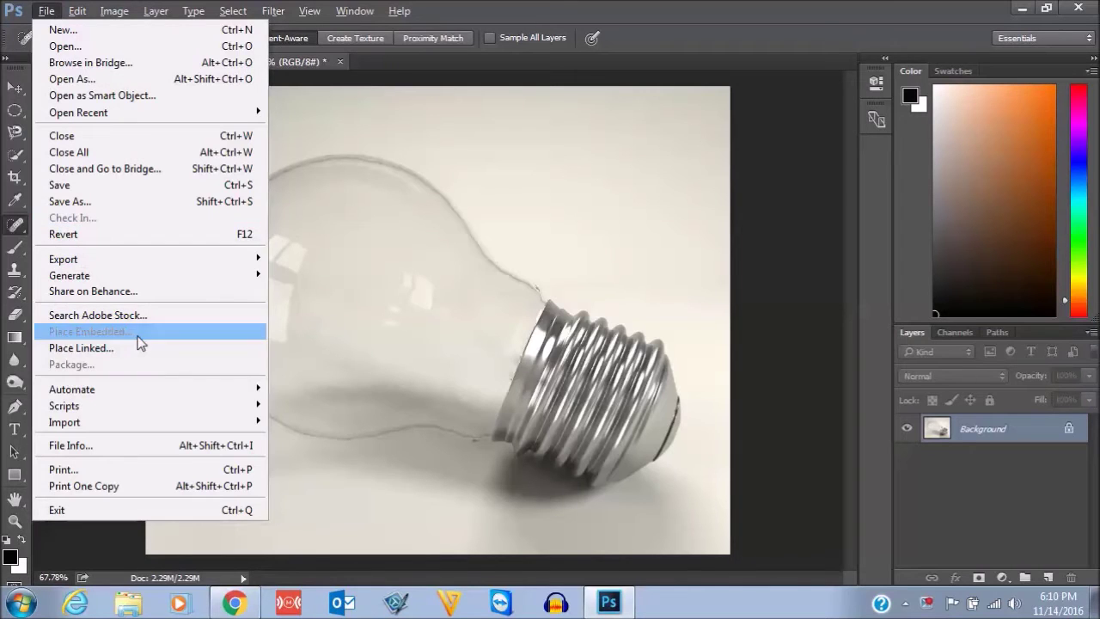
drag(534, 192, 527, 329)
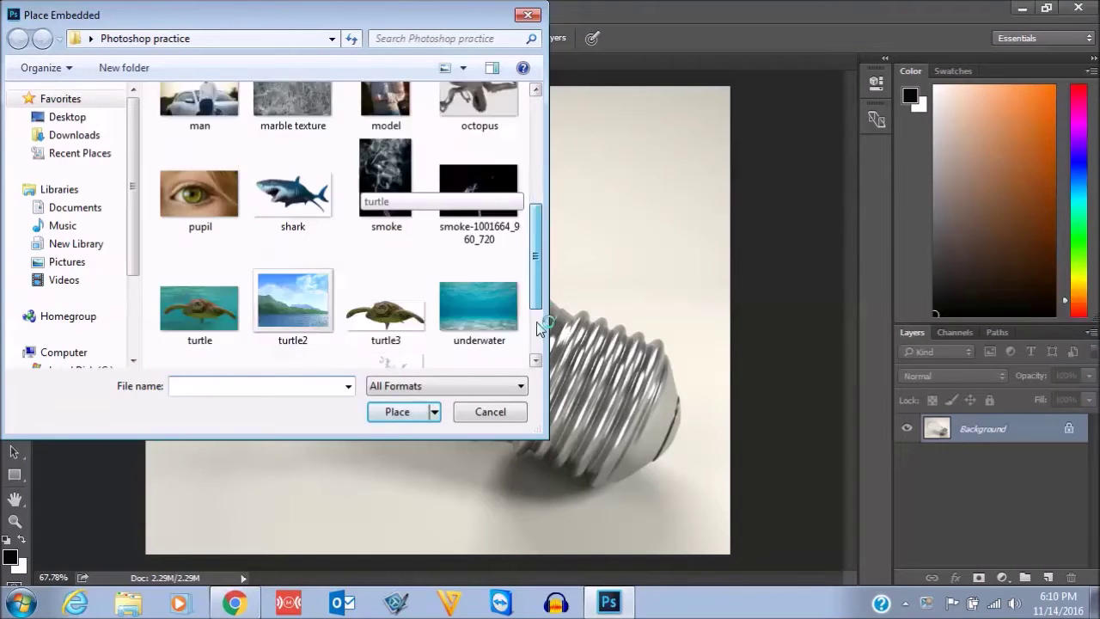
click(482, 256)
click(411, 415)
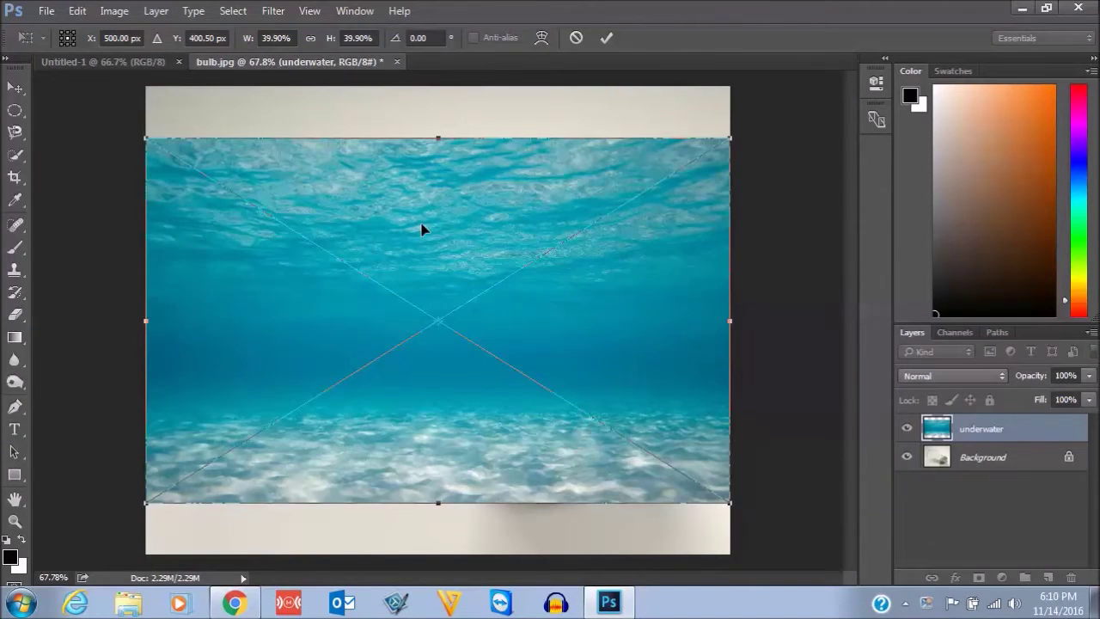
Begin lowering the underwater layer's opacity.
click(1089, 378)
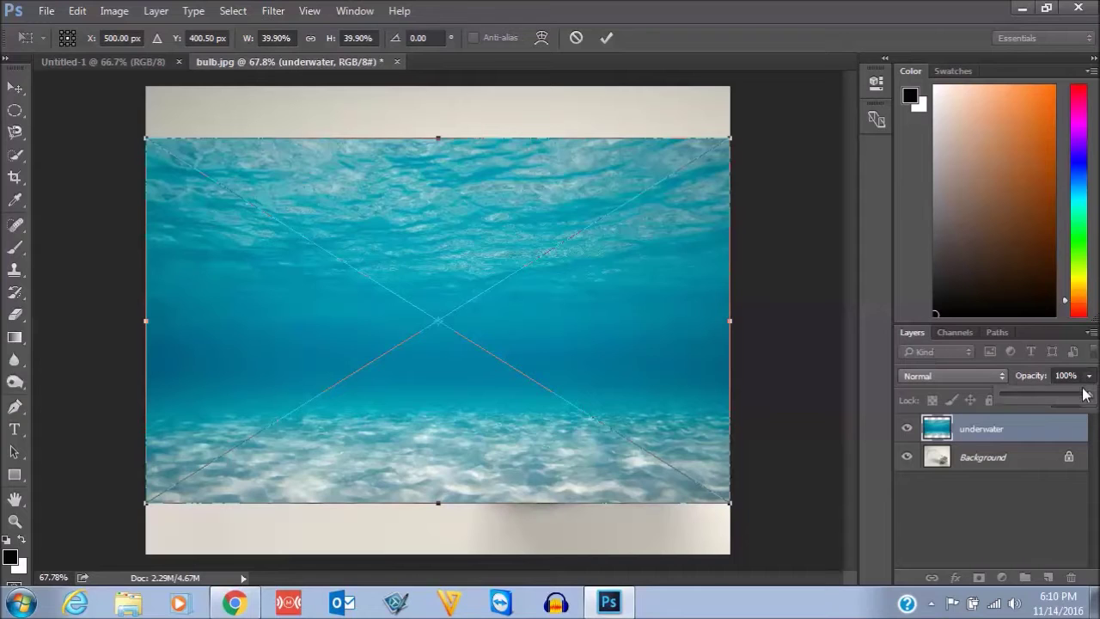
drag(1088, 396, 1038, 397)
click(1054, 395)
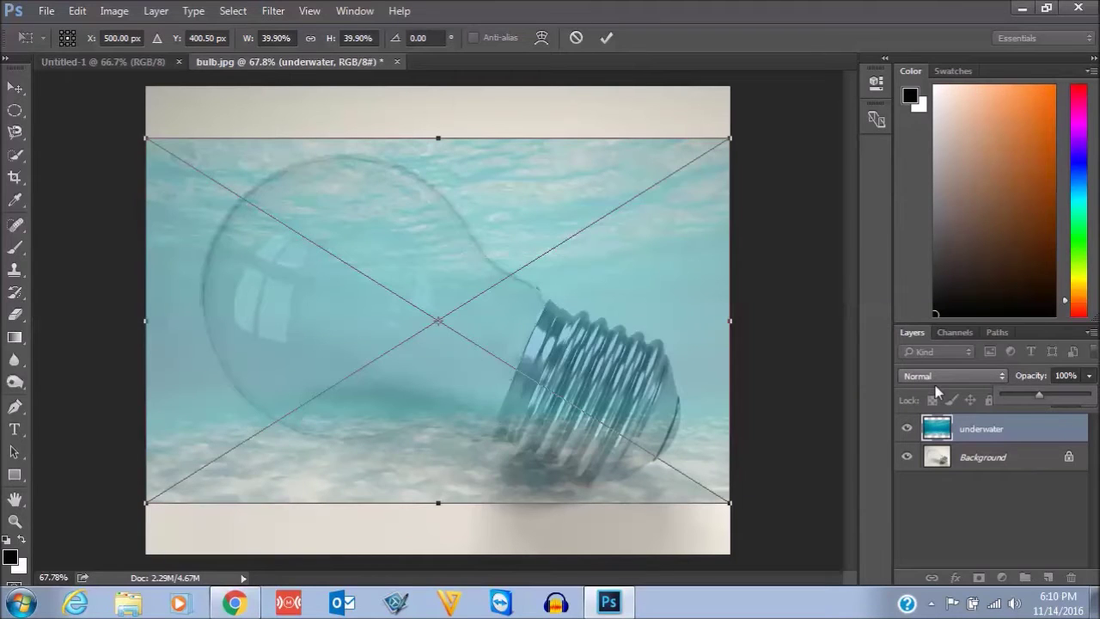
Set the underwater layer to 30% opacity and shrink it over the bulb's glass.
drag(1037, 392, 1028, 396)
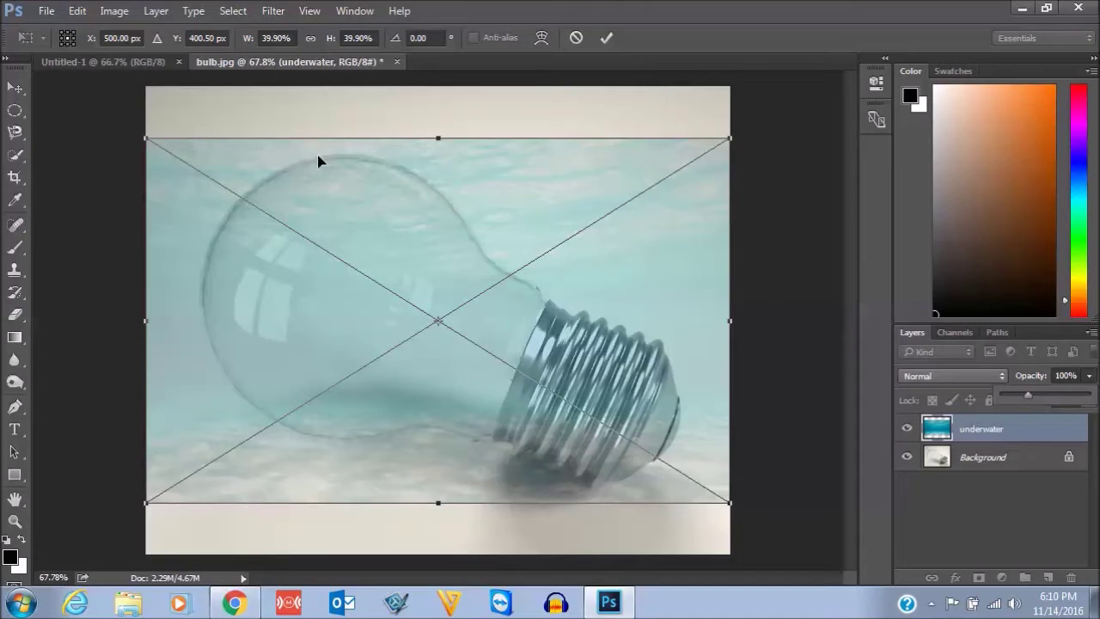
mouse_move(147, 138)
mouse_down()
mouse_move(236, 219)
mouse_move(216, 216)
mouse_up()
mouse_move(380, 356)
mouse_down()
mouse_move(363, 271)
mouse_move(364, 296)
mouse_up()
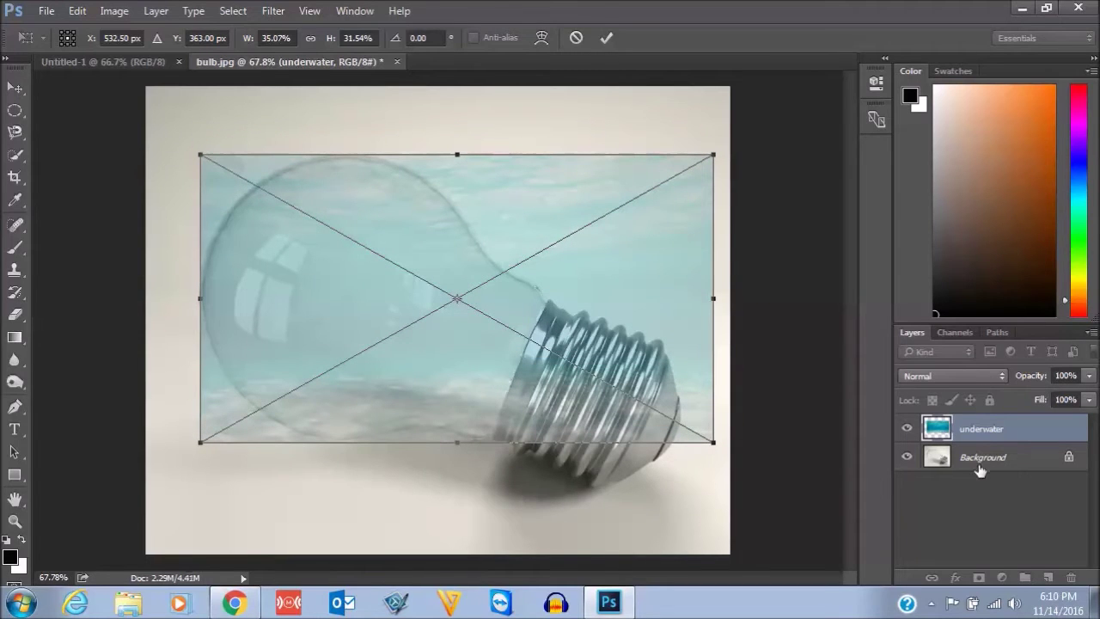
key(j)
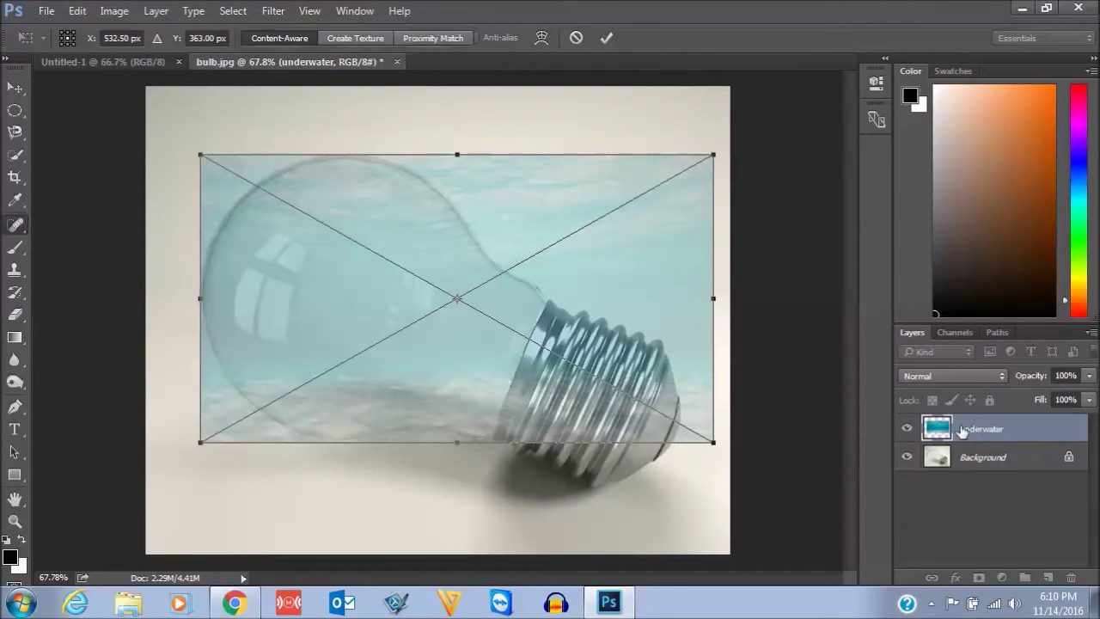
text(30)
key(Return)
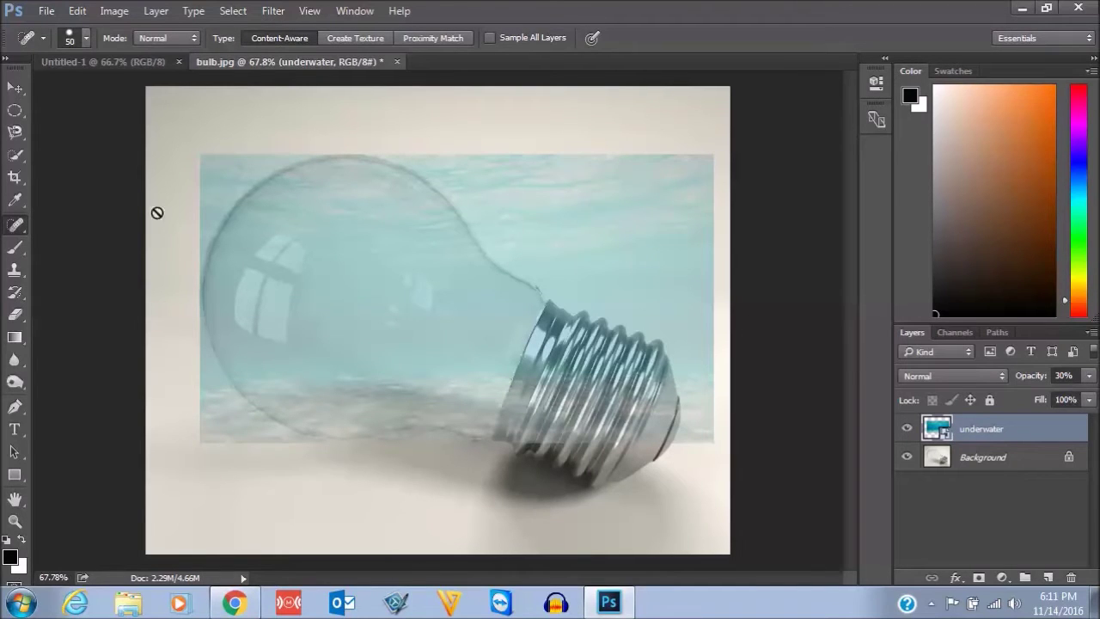
Add a white layer mask to the underwater layer.
click(979, 577)
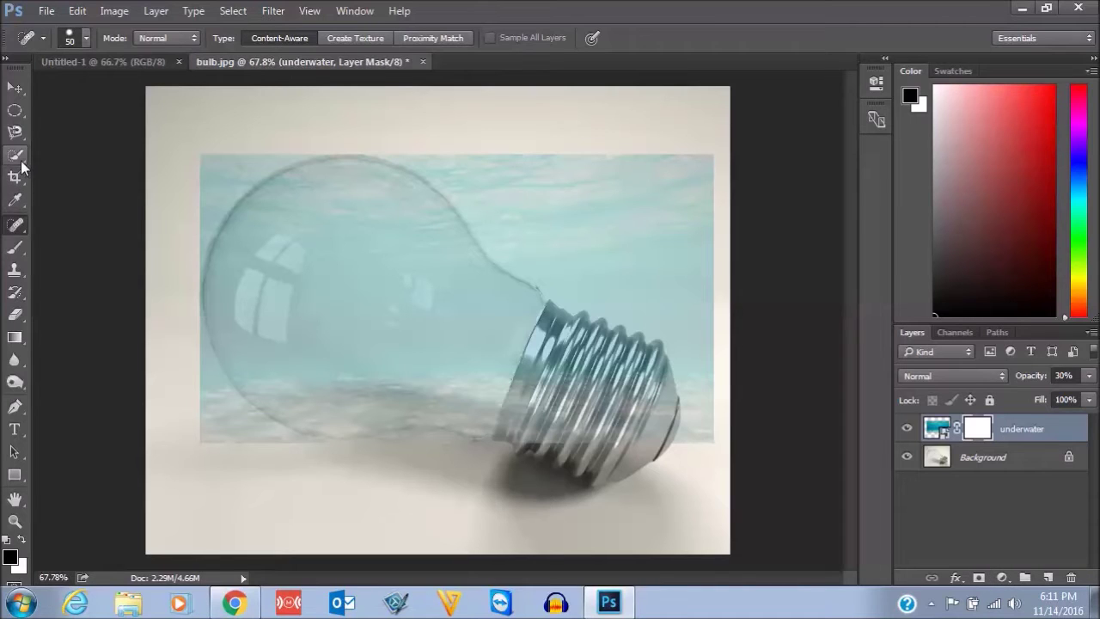
click(15, 248)
click(57, 245)
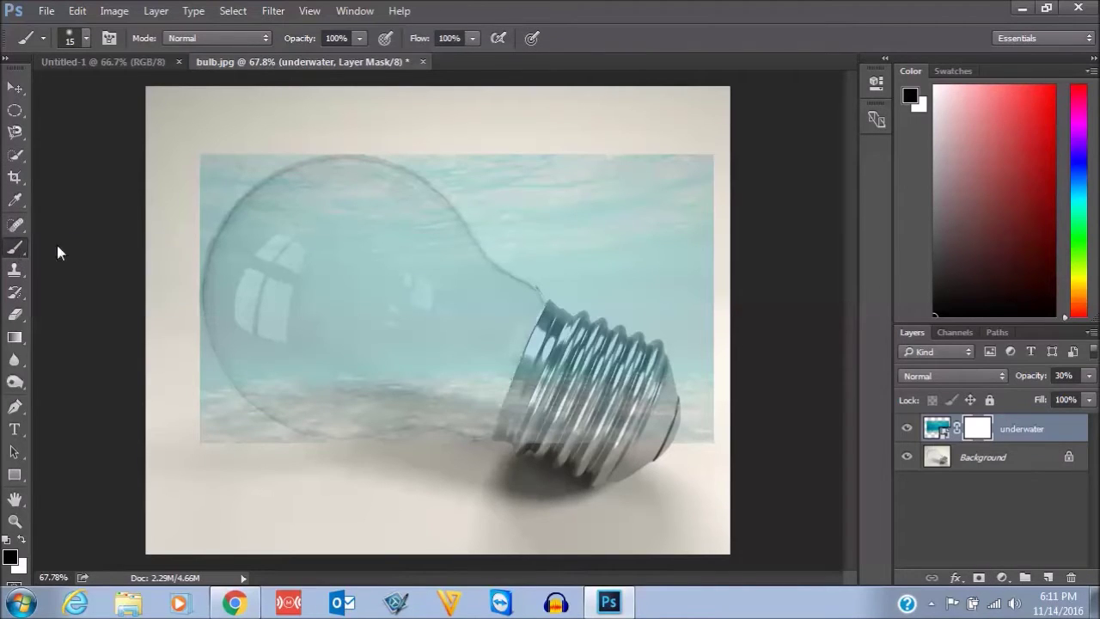
Set a 60 px brush at about 0% hardness and start hiding water above the bulb.
click(86, 40)
click(95, 134)
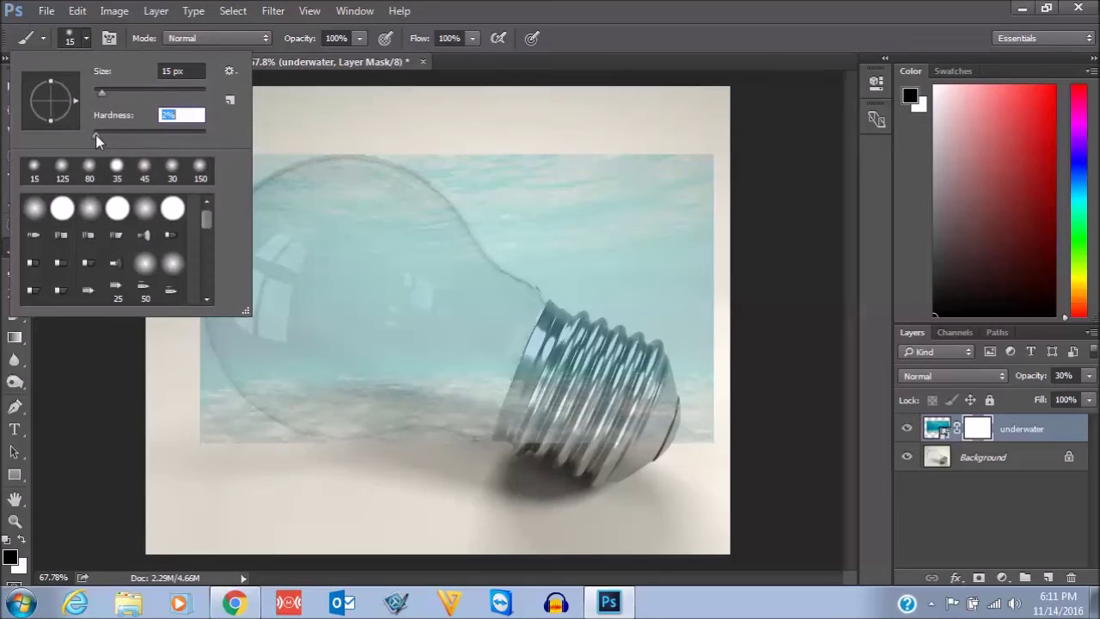
click(381, 144)
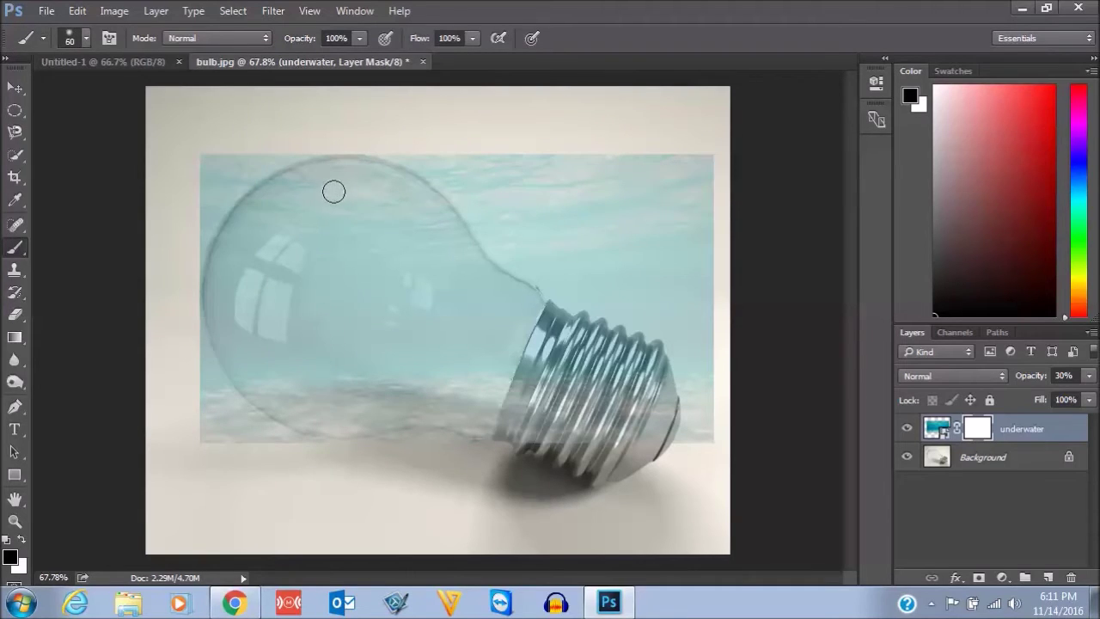
mouse_move(208, 163)
mouse_down()
mouse_move(585, 174)
mouse_move(265, 167)
mouse_up()
Mask away the water's top band to lower the water level inside the bulb.
drag(307, 220, 323, 213)
mouse_move(209, 184)
mouse_down()
mouse_move(351, 248)
mouse_move(315, 248)
mouse_move(430, 266)
mouse_move(219, 267)
mouse_up()
drag(719, 255, 446, 269)
mouse_move(541, 280)
mouse_down()
mouse_move(685, 269)
mouse_move(471, 231)
mouse_move(656, 218)
mouse_move(638, 268)
mouse_move(699, 321)
mouse_move(687, 484)
mouse_move(668, 307)
mouse_move(580, 320)
mouse_move(526, 421)
mouse_move(556, 489)
mouse_up()
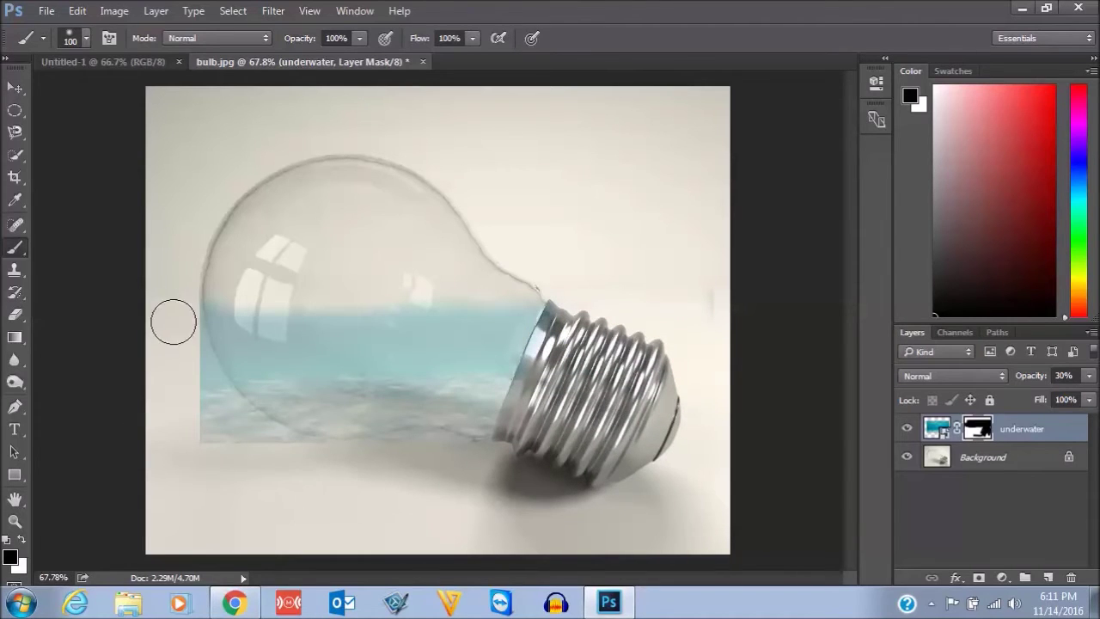
Hide the water's hard left edge and spill outside the bulb's lower outline.
mouse_move(183, 340)
mouse_down()
mouse_move(206, 433)
mouse_move(189, 426)
mouse_up()
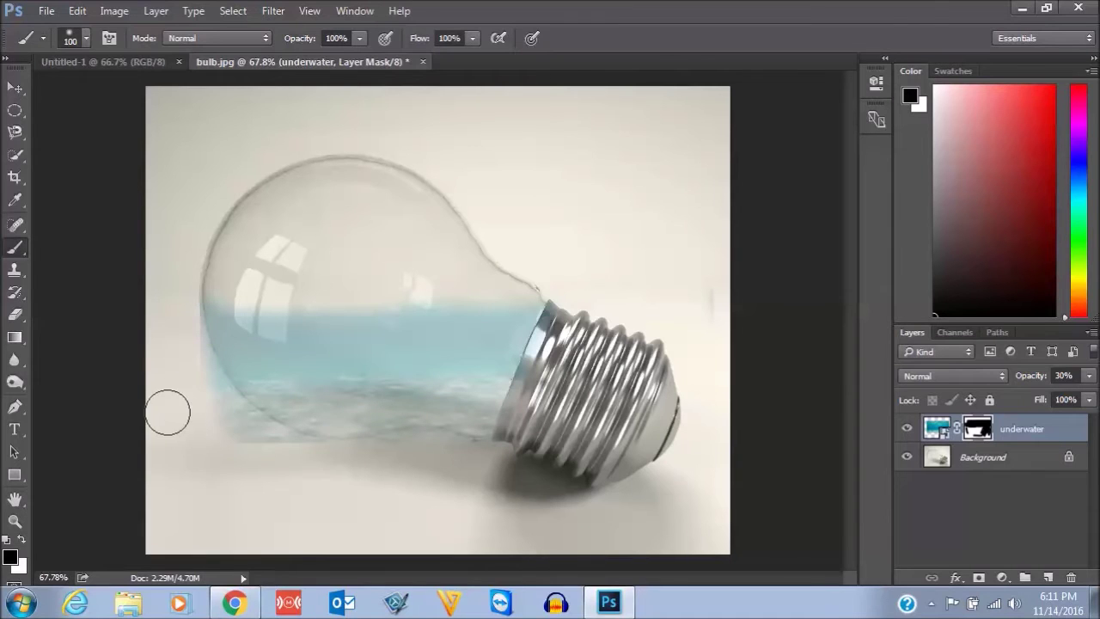
scroll(170, 404, up, 1)
scroll(170, 404, up, 1)
scroll(170, 404, up, 1)
mouse_move(196, 260)
mouse_down()
mouse_move(192, 238)
mouse_move(221, 371)
mouse_move(344, 491)
mouse_move(260, 393)
mouse_move(322, 459)
mouse_move(405, 491)
mouse_up()
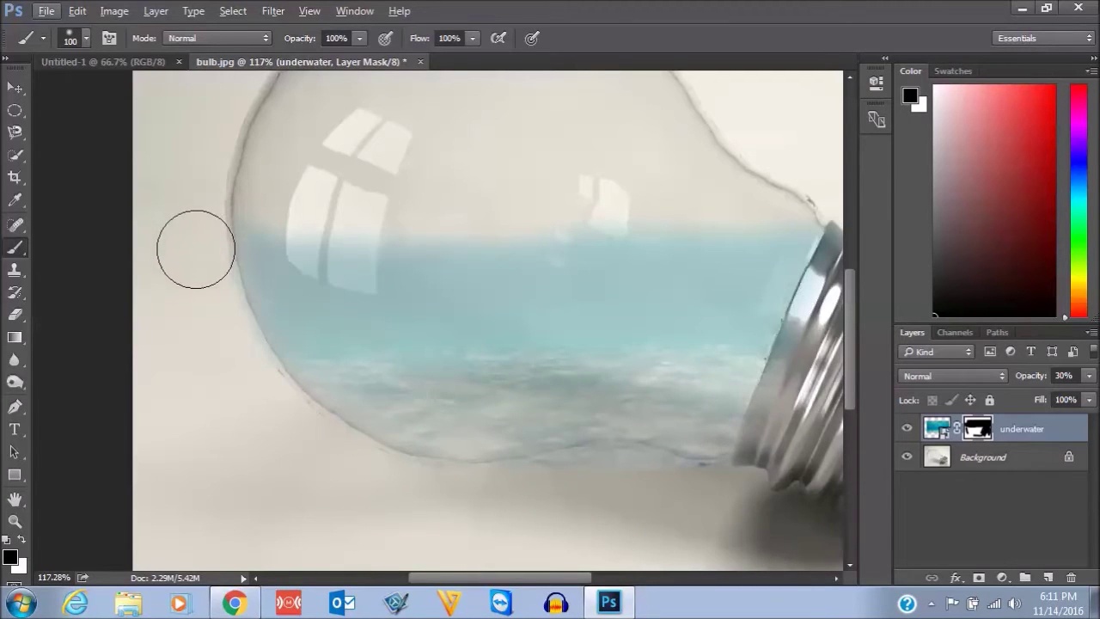
drag(243, 447, 51, 425)
mouse_move(361, 451)
mouse_down()
mouse_move(235, 449)
mouse_move(214, 422)
mouse_up()
mouse_move(82, 408)
mouse_down()
mouse_move(273, 407)
mouse_move(289, 393)
mouse_move(381, 412)
mouse_move(104, 420)
mouse_up()
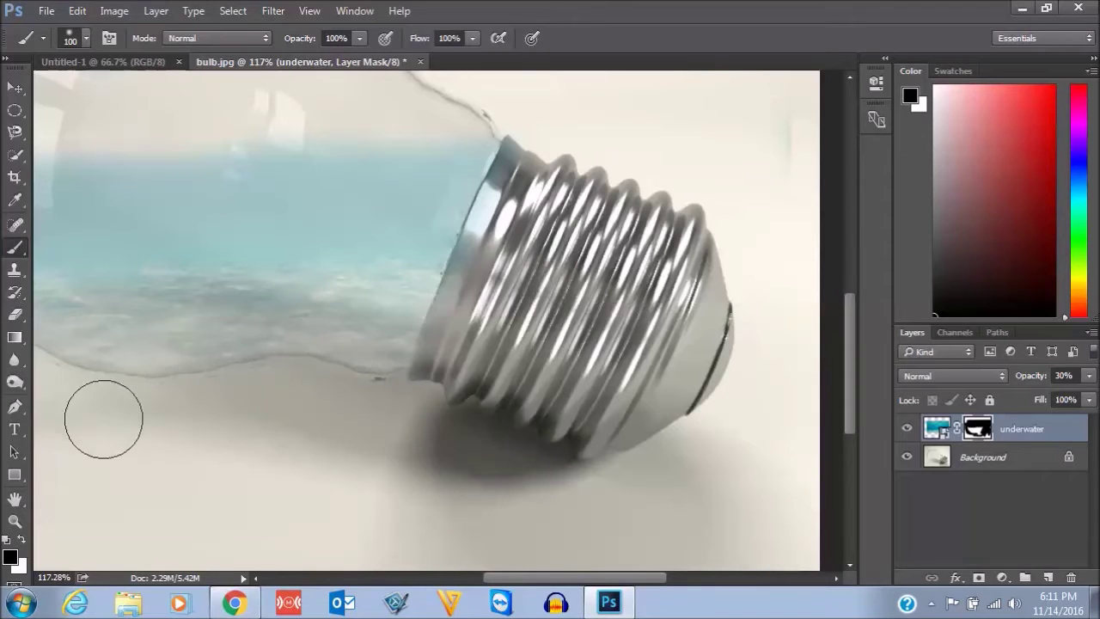
Restore the water layer to 100% opacity and zoom out.
click(1088, 378)
drag(1037, 397, 1093, 396)
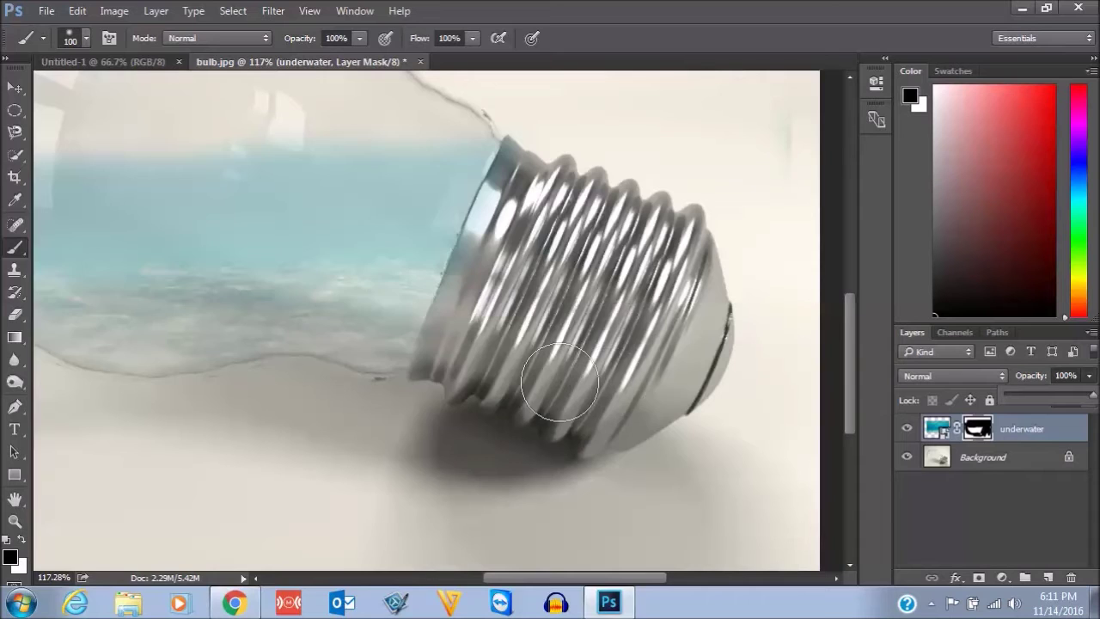
scroll(475, 406, down, 2)
scroll(475, 405, down, 1)
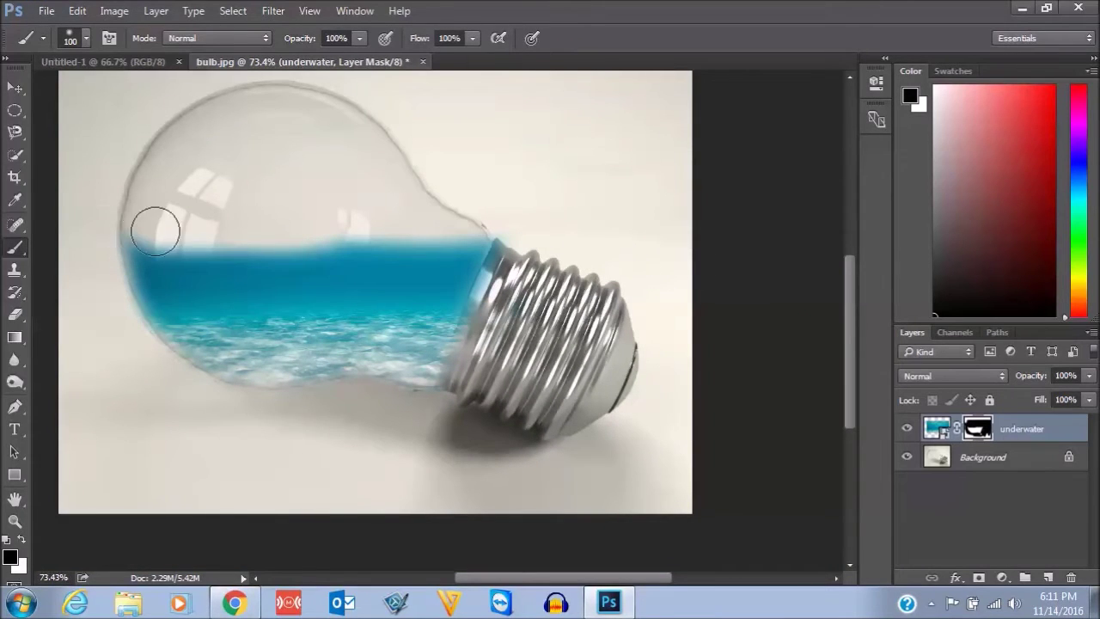
Lower the left water surface, mask water near the base, and float Untitled-1.
mouse_move(156, 230)
mouse_down()
mouse_move(560, 254)
mouse_move(297, 233)
mouse_move(519, 274)
mouse_up()
drag(513, 347, 418, 428)
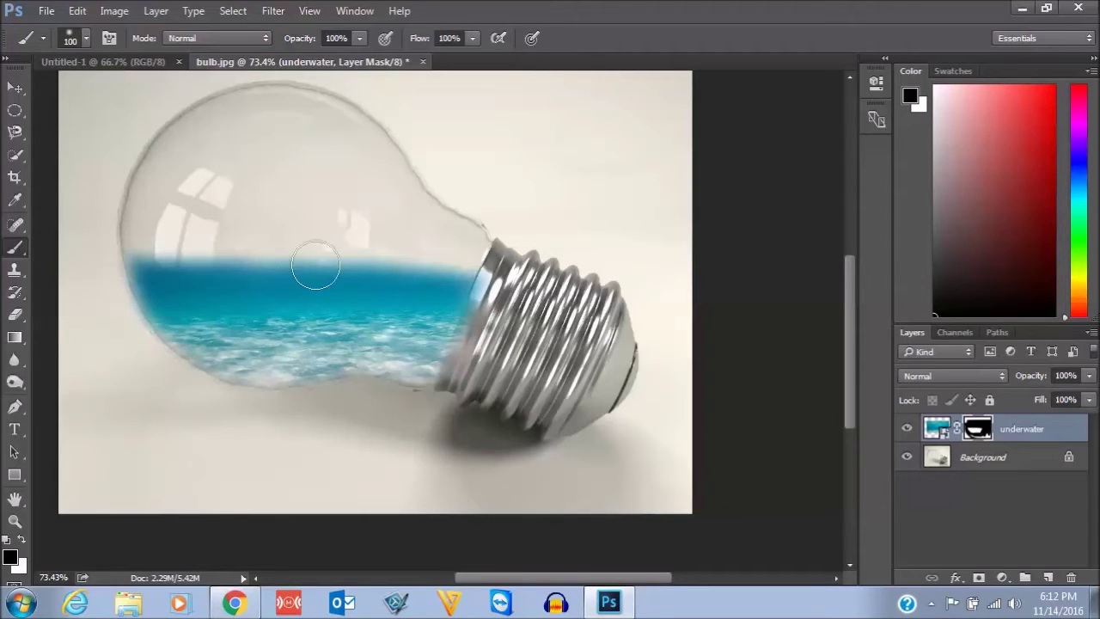
drag(121, 61, 780, 113)
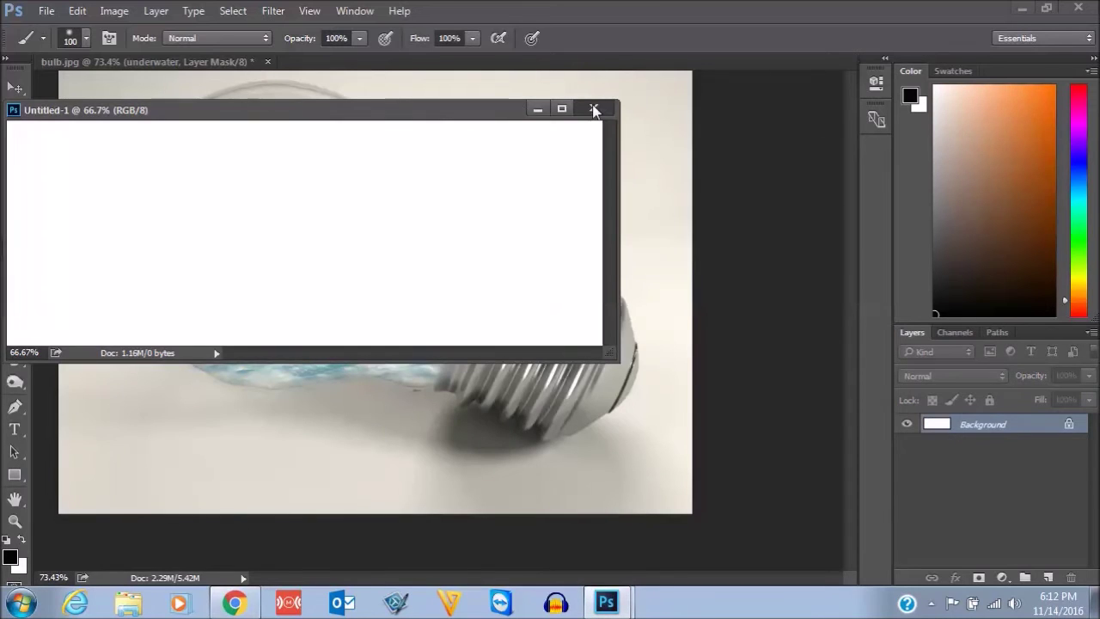
Close the blank Untitled-1 document and begin placing an embedded image.
click(593, 109)
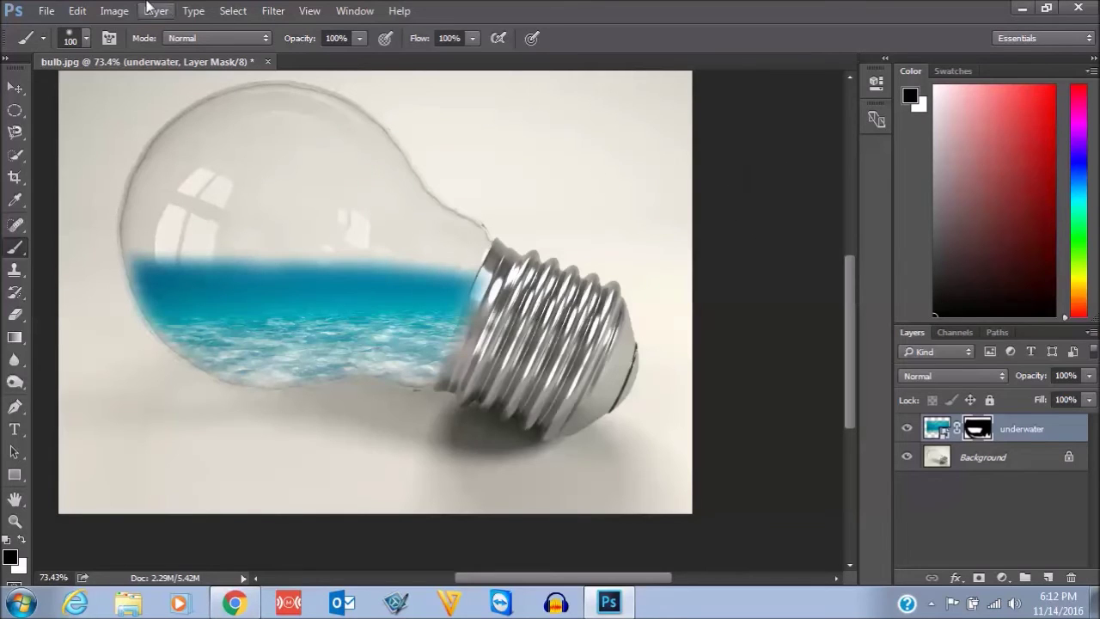
click(47, 10)
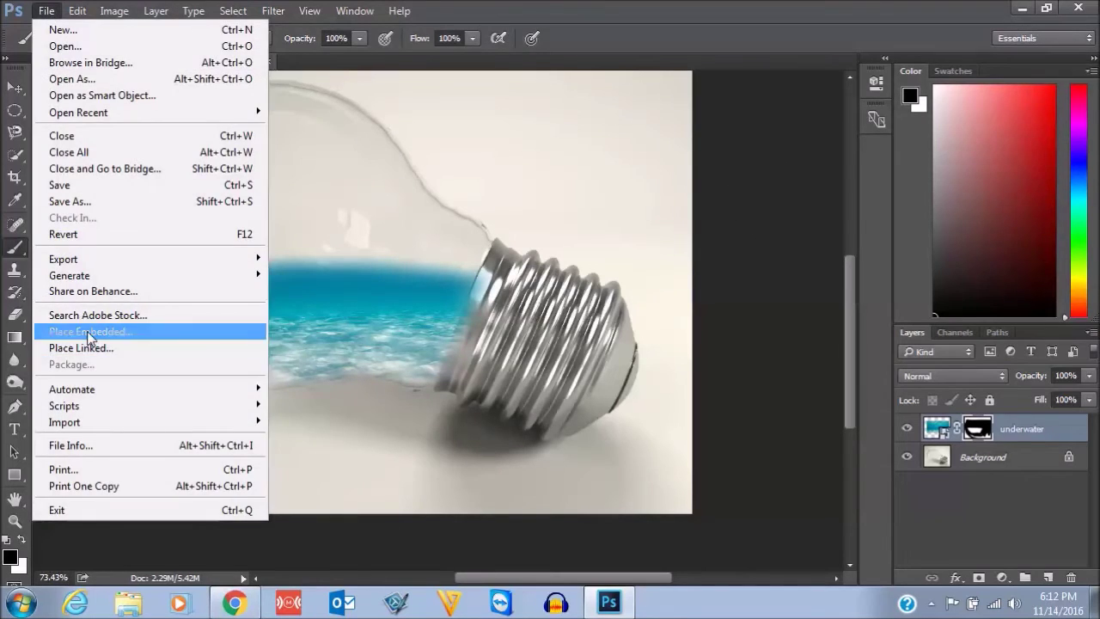
click(86, 331)
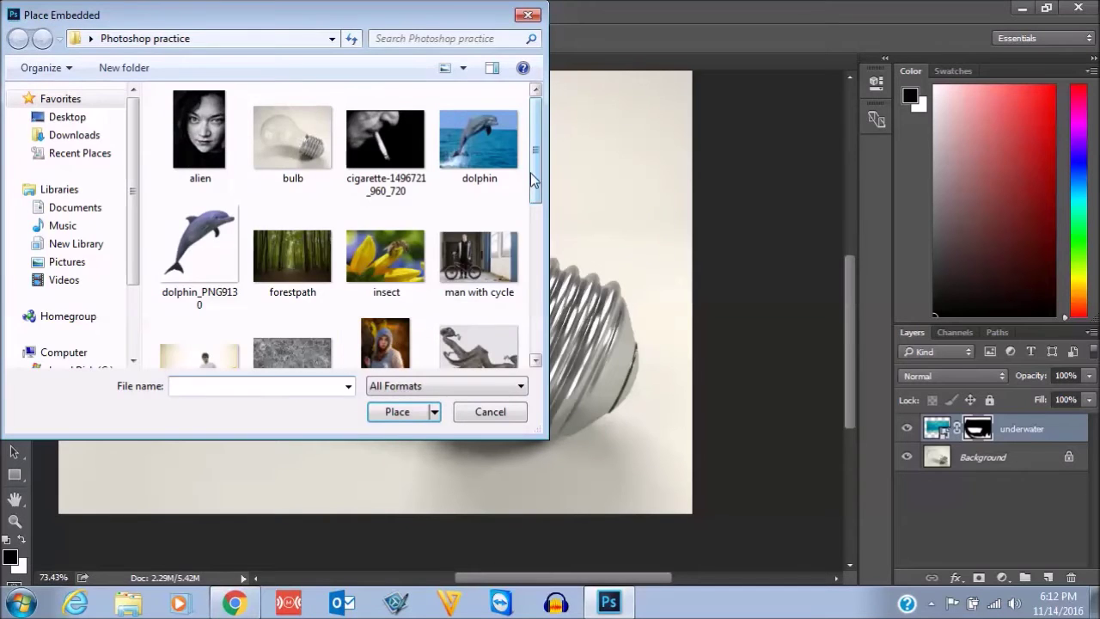
Place water_splash_png into the bulb document as an embedded layer.
drag(536, 172, 537, 311)
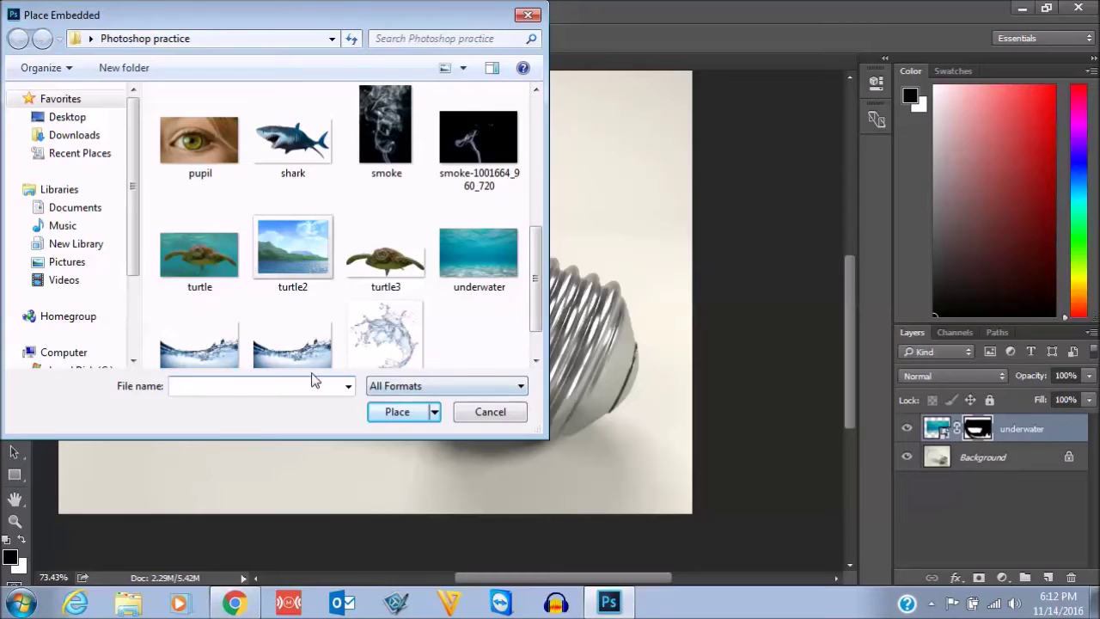
drag(537, 327, 538, 348)
click(226, 306)
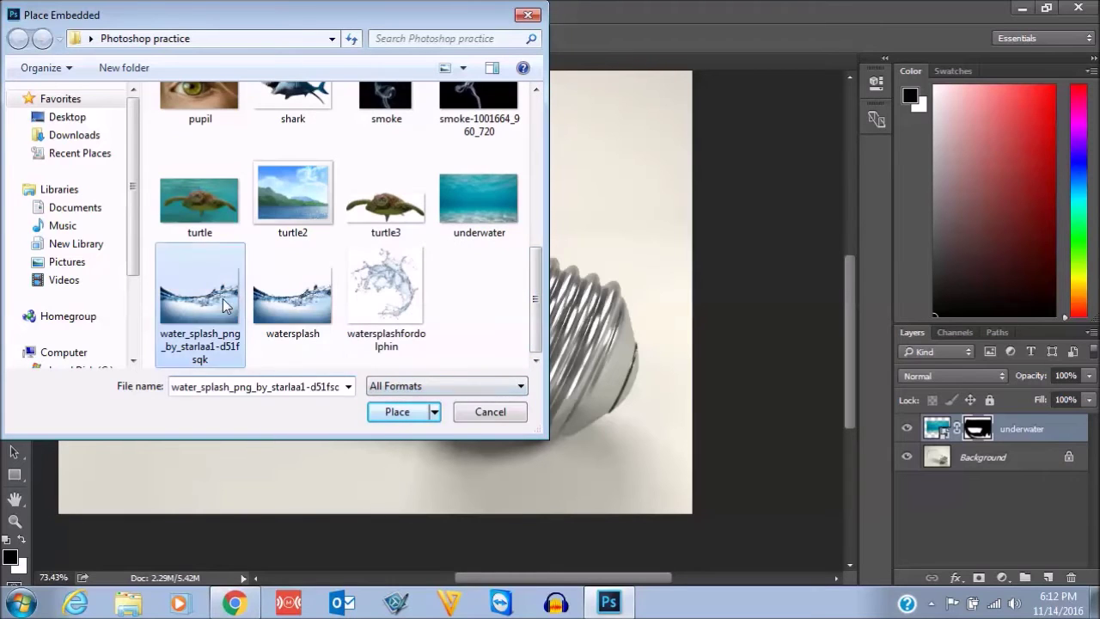
click(392, 421)
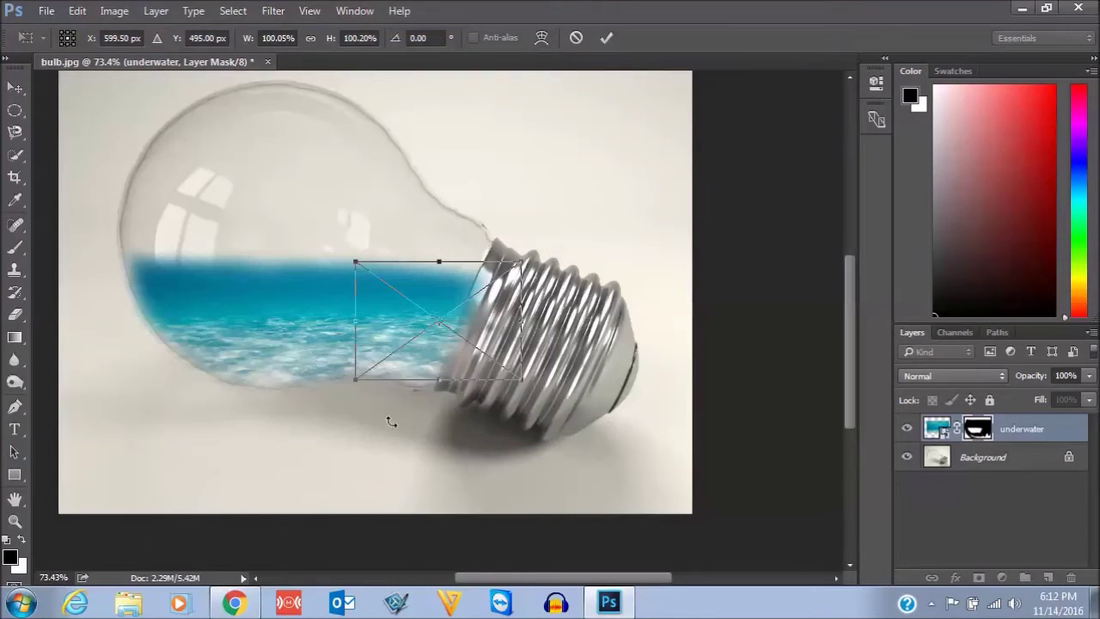
Stretch the splash wide and flat and set it on the bulb's waterline.
drag(355, 261, 117, 237)
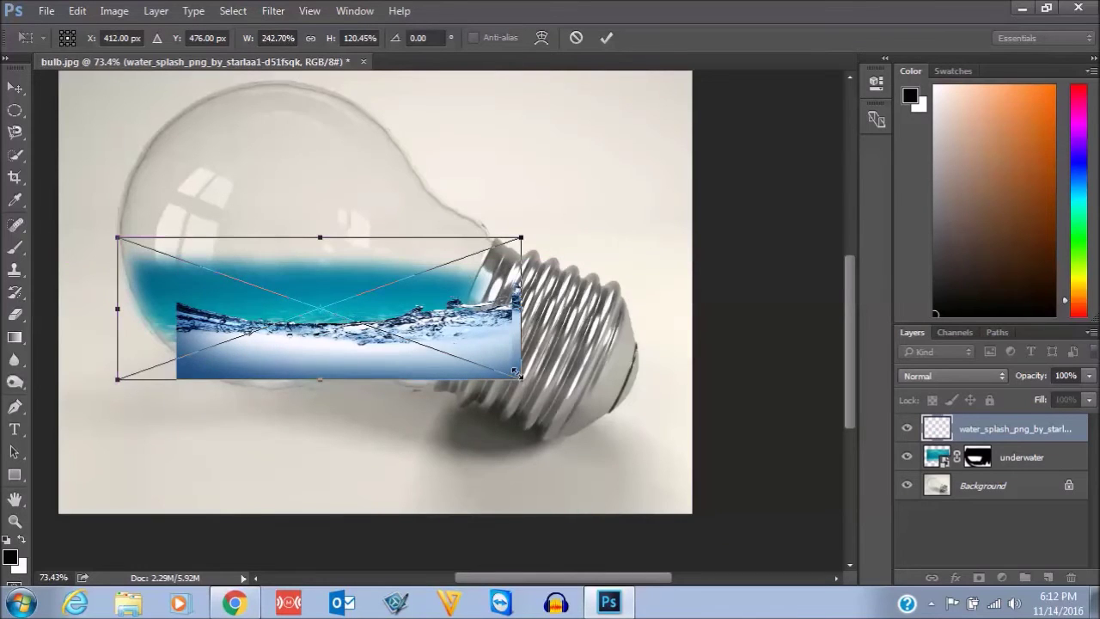
drag(516, 384, 564, 331)
drag(272, 304, 276, 271)
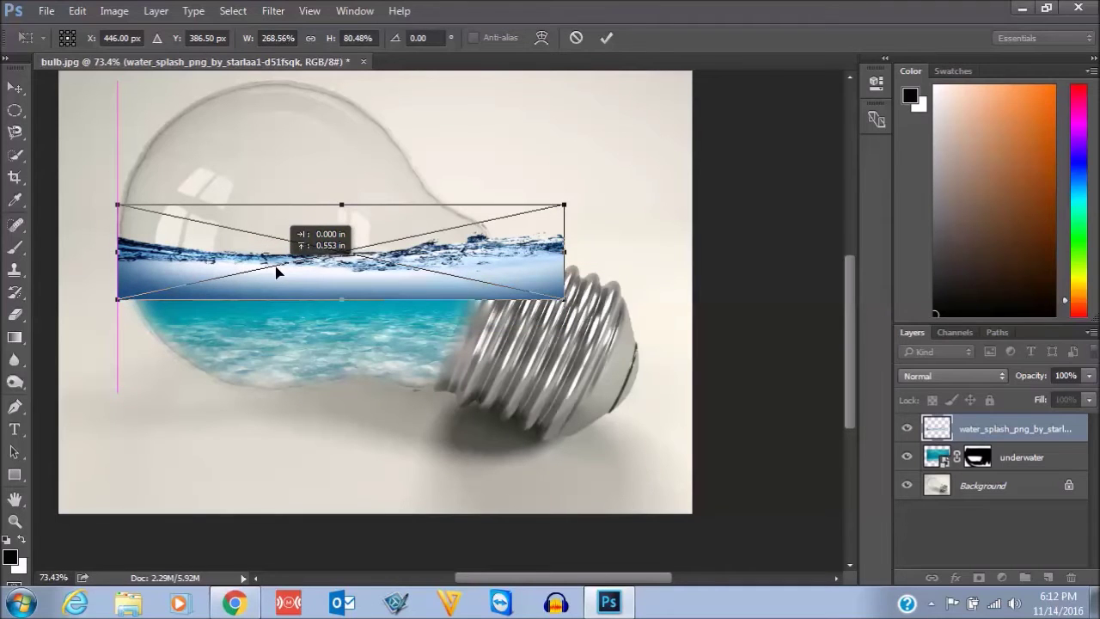
drag(275, 271, 276, 281)
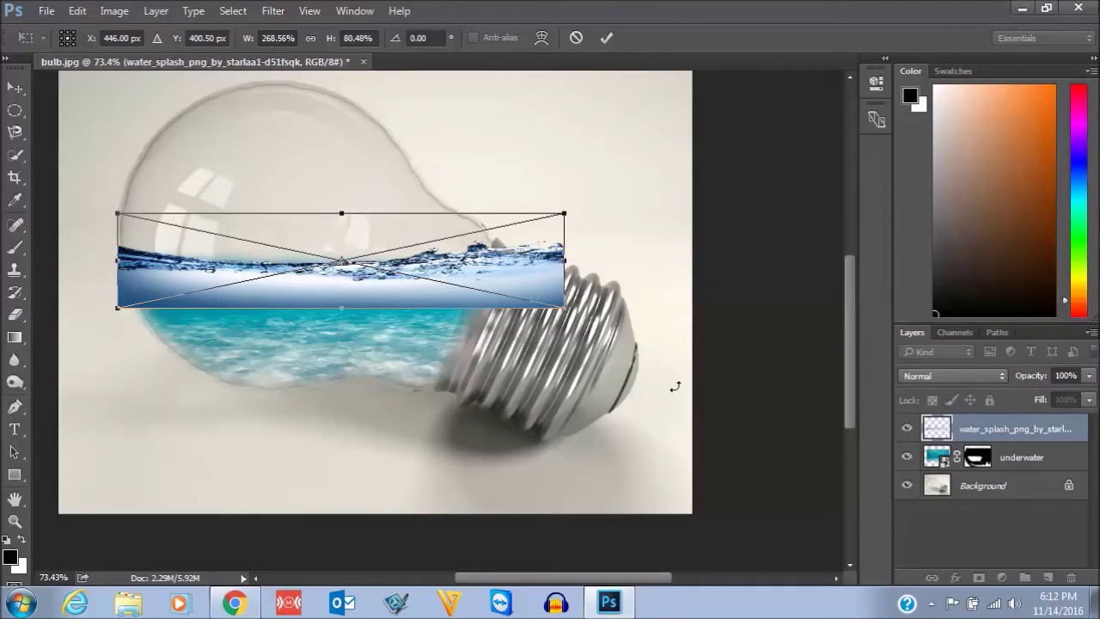
key(Return)
Lower the water splash layer's opacity to 33% and add a layer mask.
click(1090, 376)
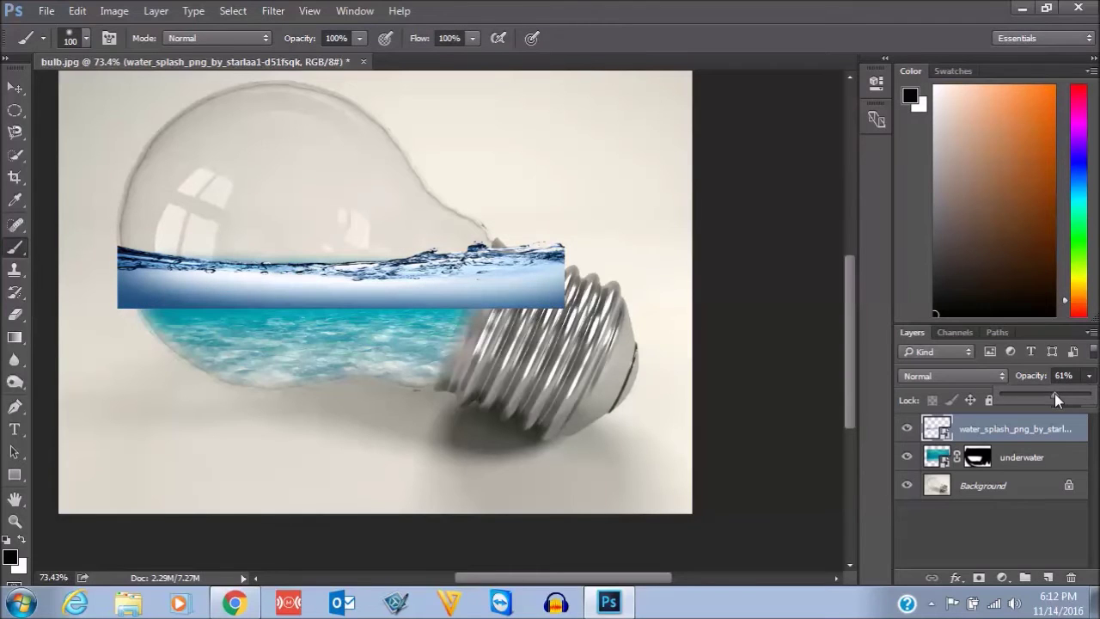
click(1030, 395)
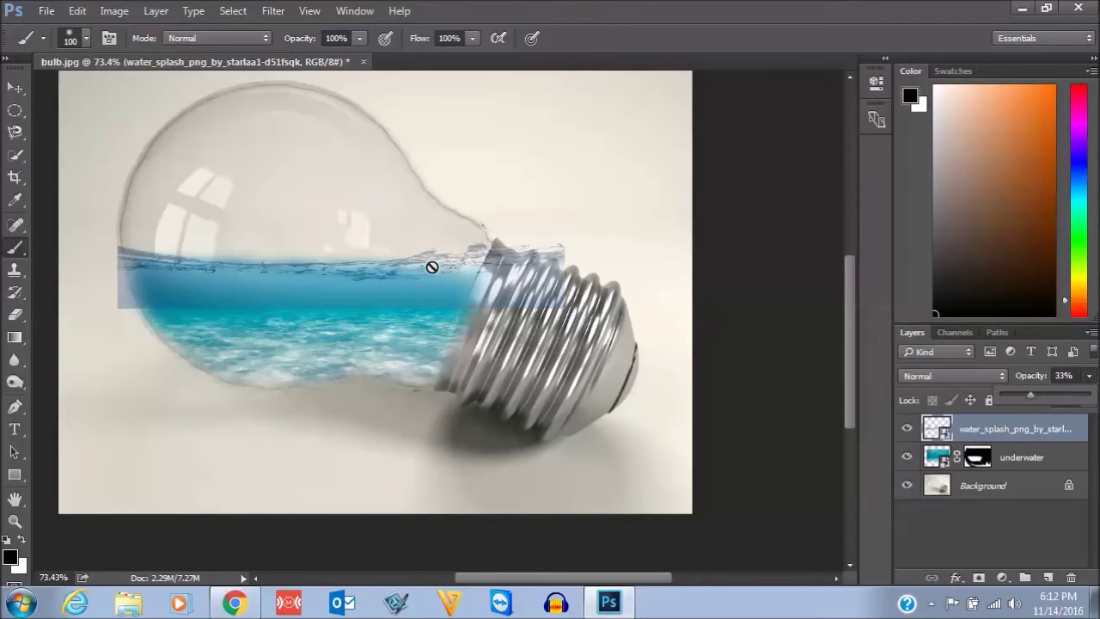
click(1001, 578)
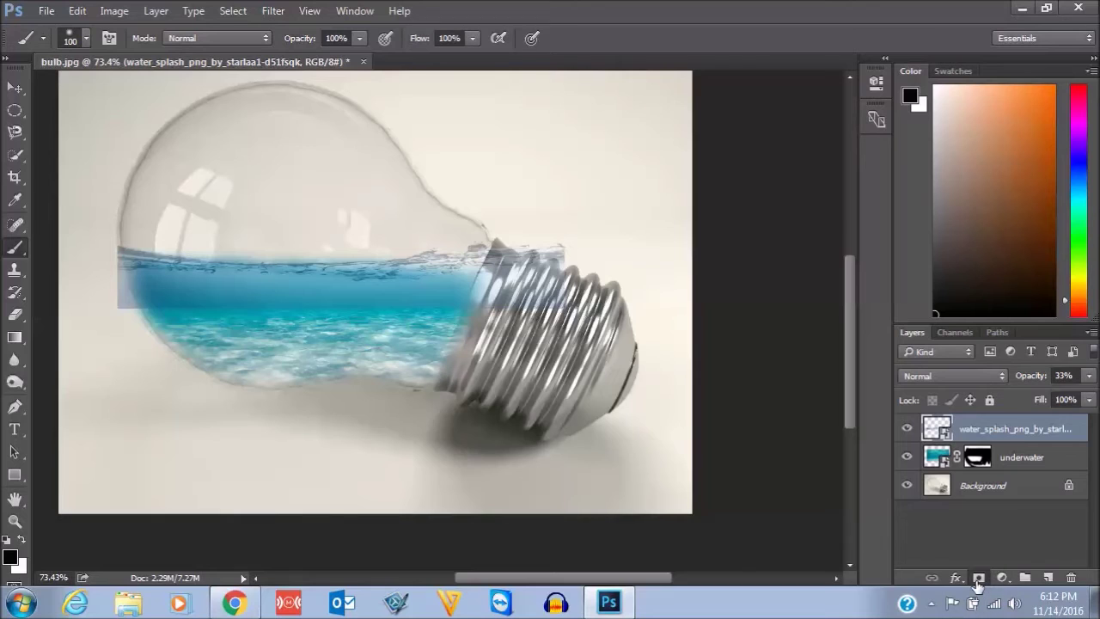
Paint black on the mask to hide the splash outside the bulb and over the metal base, then raise the opacity.
right_click(14, 247)
click(69, 244)
mouse_move(100, 251)
mouse_down()
mouse_move(94, 275)
mouse_move(115, 312)
mouse_move(99, 230)
mouse_up()
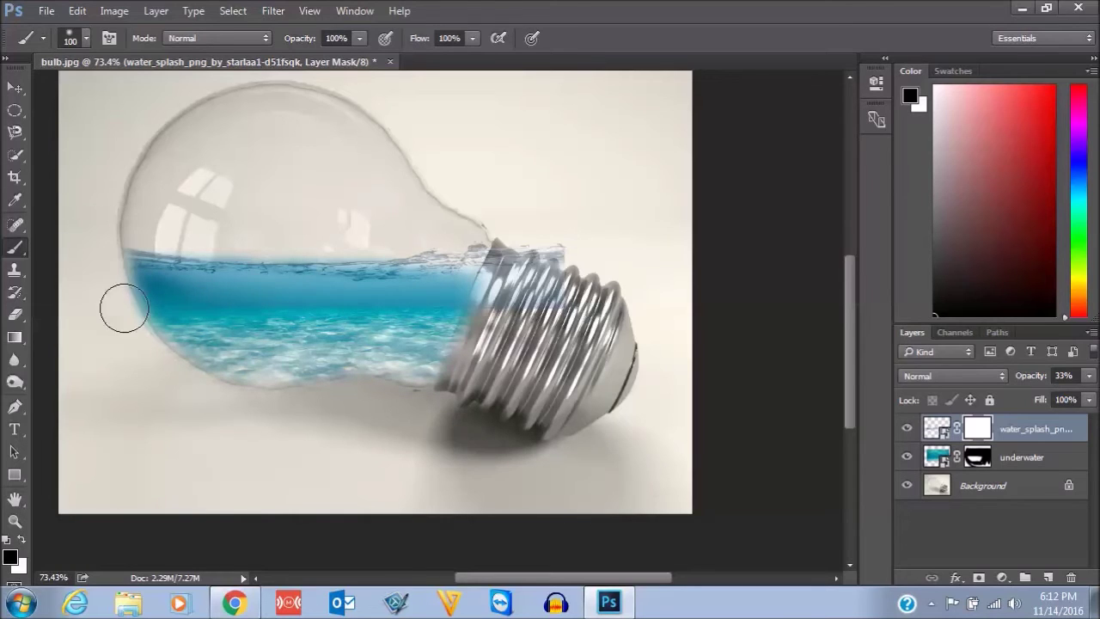
mouse_move(154, 308)
mouse_down()
mouse_move(430, 305)
mouse_move(524, 292)
mouse_move(542, 256)
mouse_move(513, 236)
mouse_move(483, 351)
mouse_up()
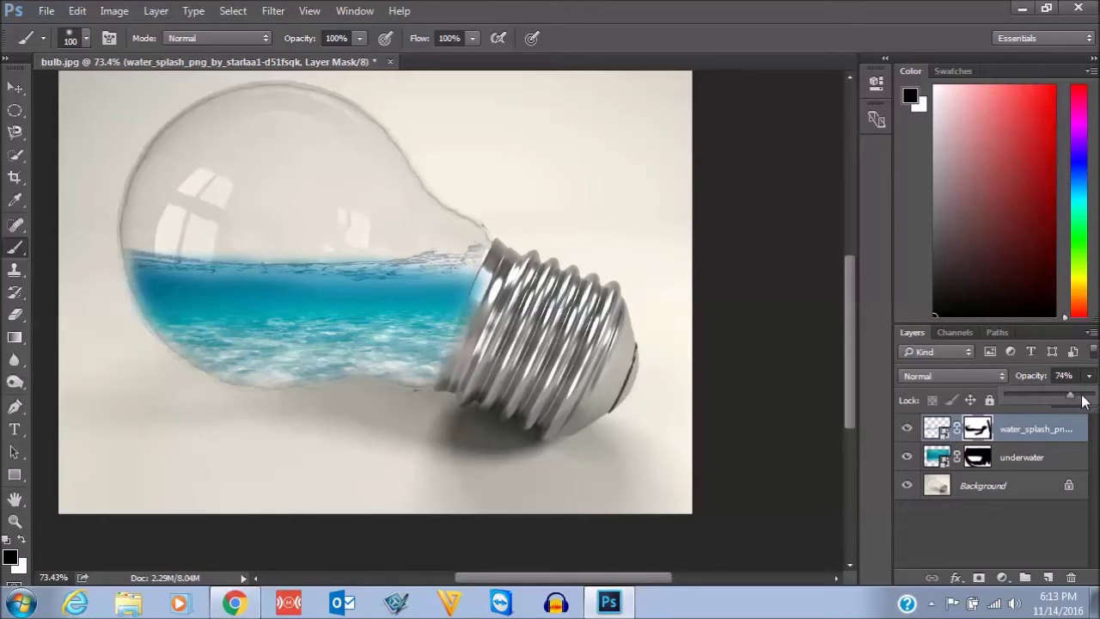
drag(1084, 401, 1088, 400)
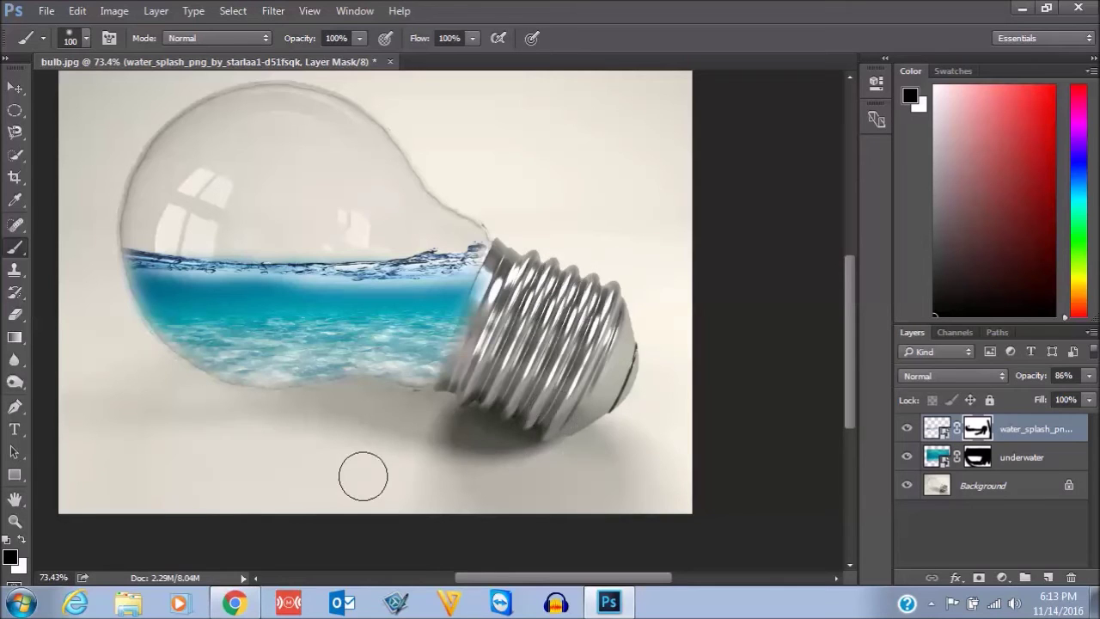
Place the shark image into the bulb composition as an embedded layer.
click(45, 10)
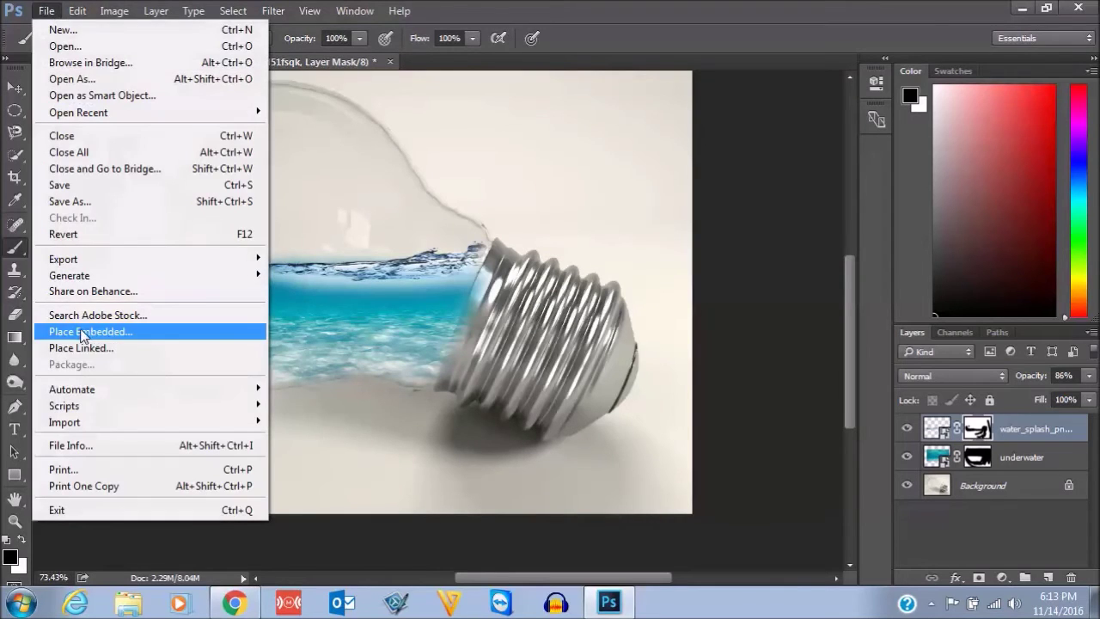
click(83, 332)
drag(536, 186, 538, 319)
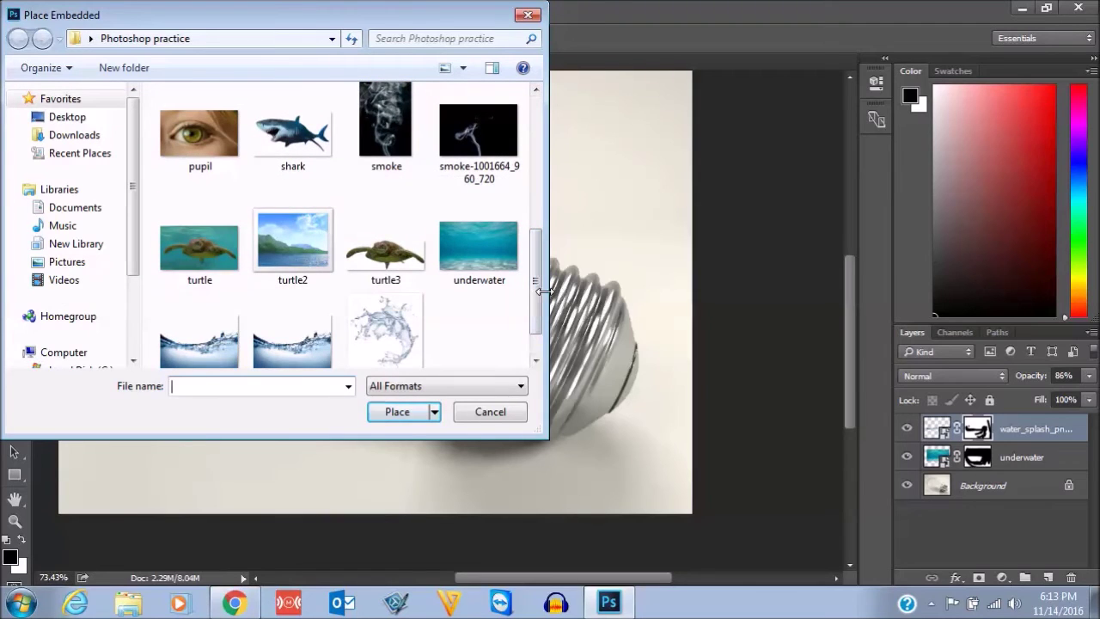
scroll(361, 292, up, 1)
click(293, 219)
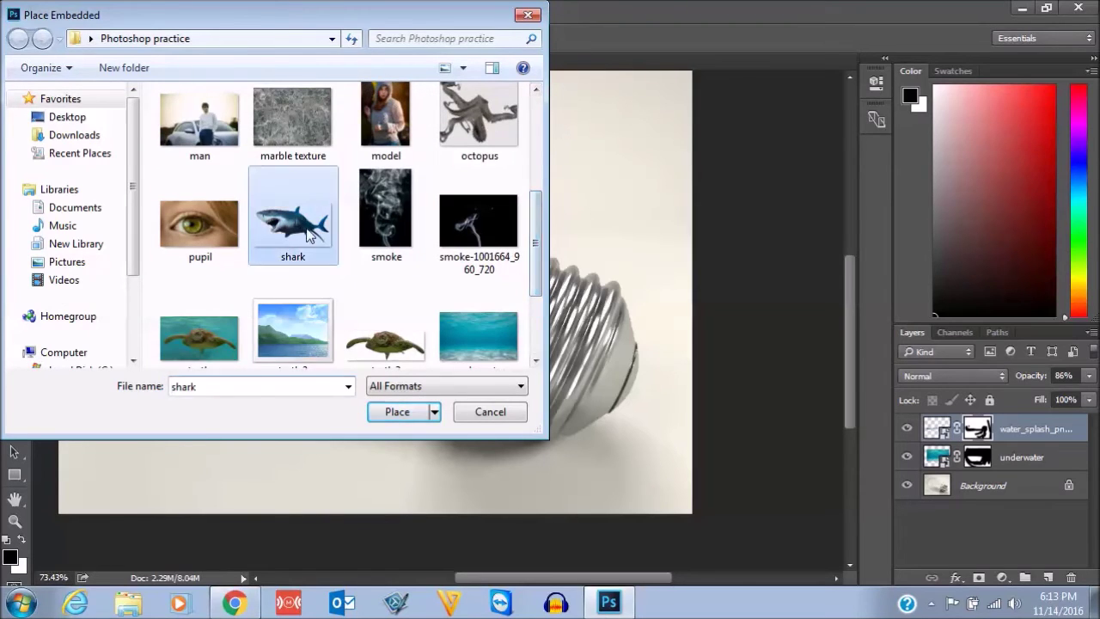
click(395, 412)
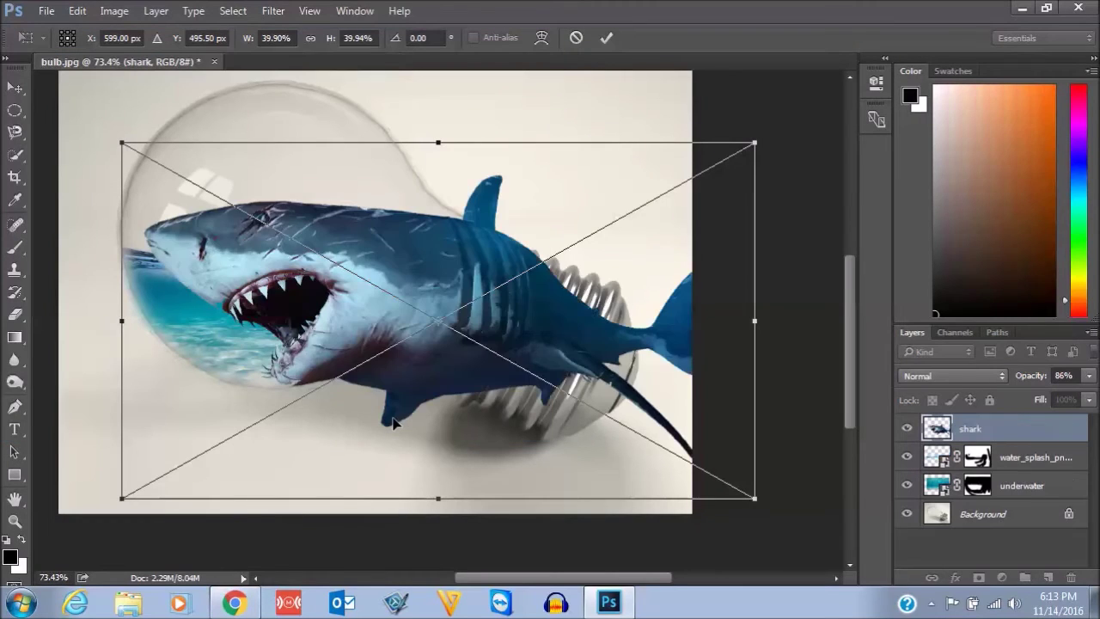
Shrink the shark and position it in the water inside the bulb.
drag(122, 140, 538, 413)
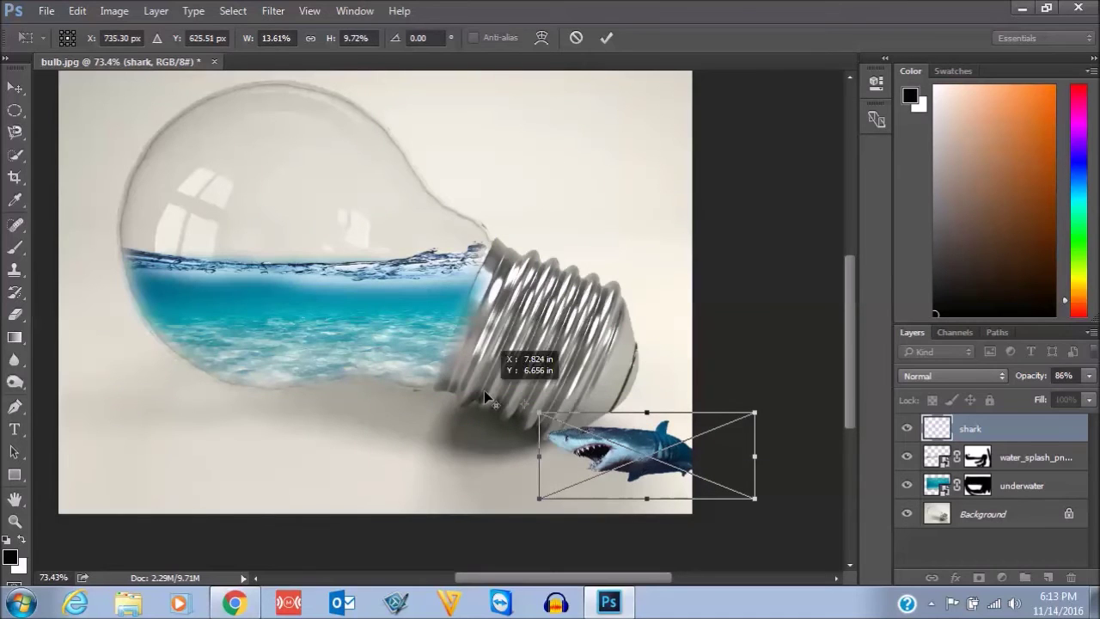
drag(740, 488, 439, 357)
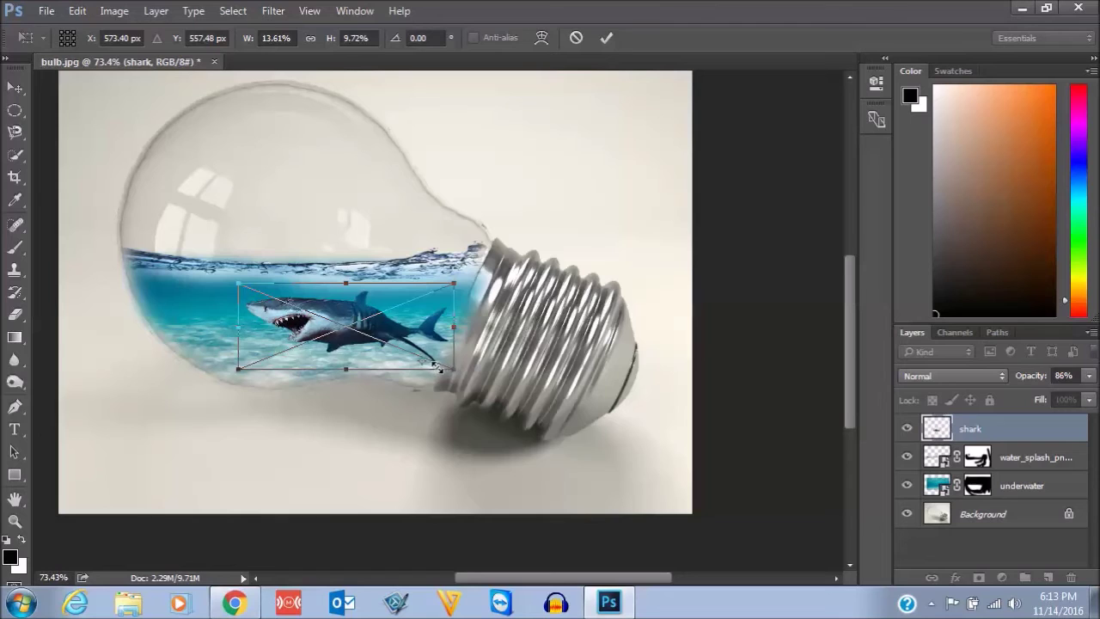
drag(453, 367, 358, 311)
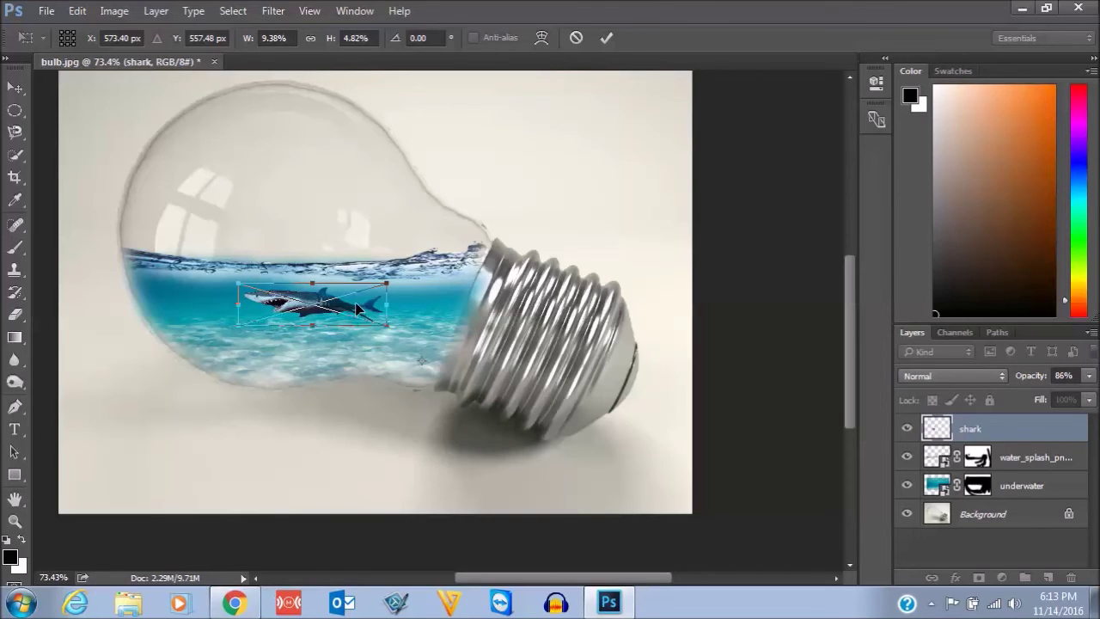
drag(359, 302, 414, 327)
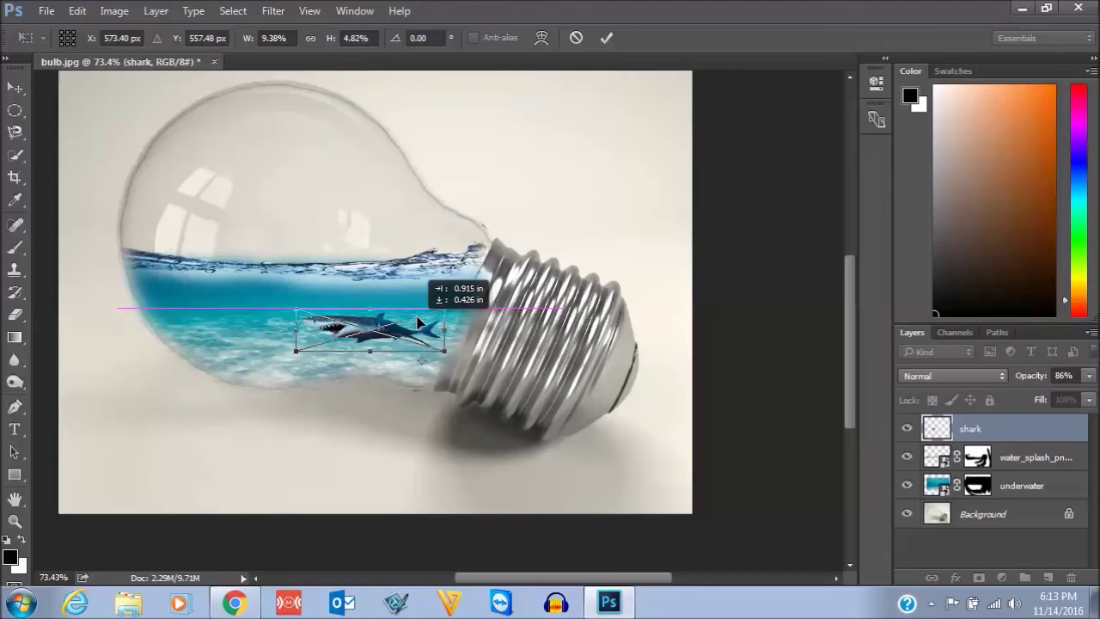
drag(414, 327, 419, 315)
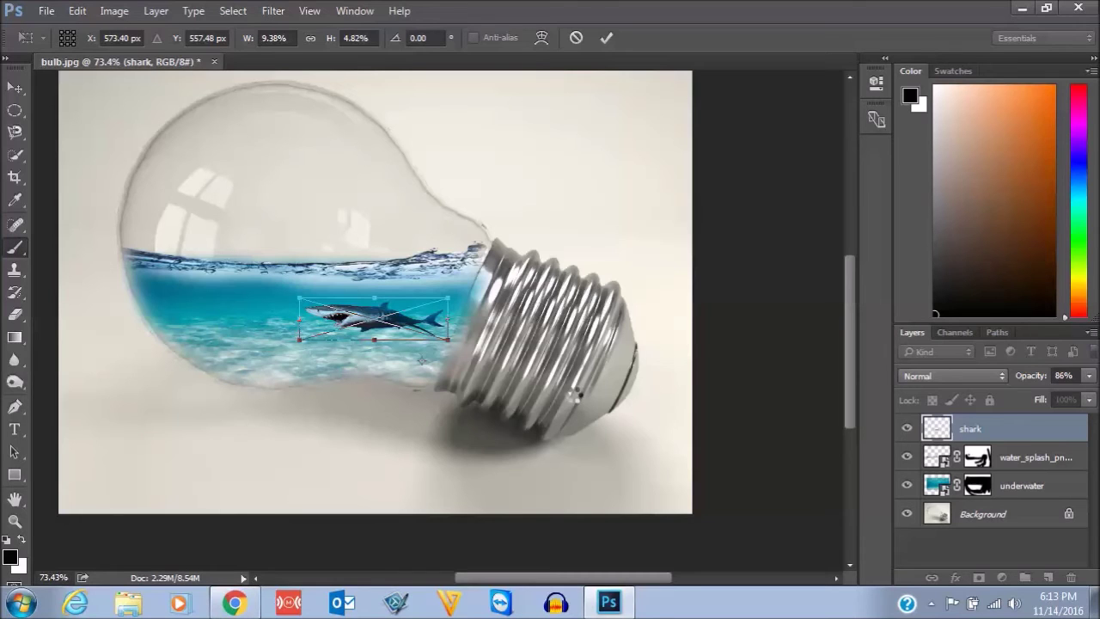
key(Return)
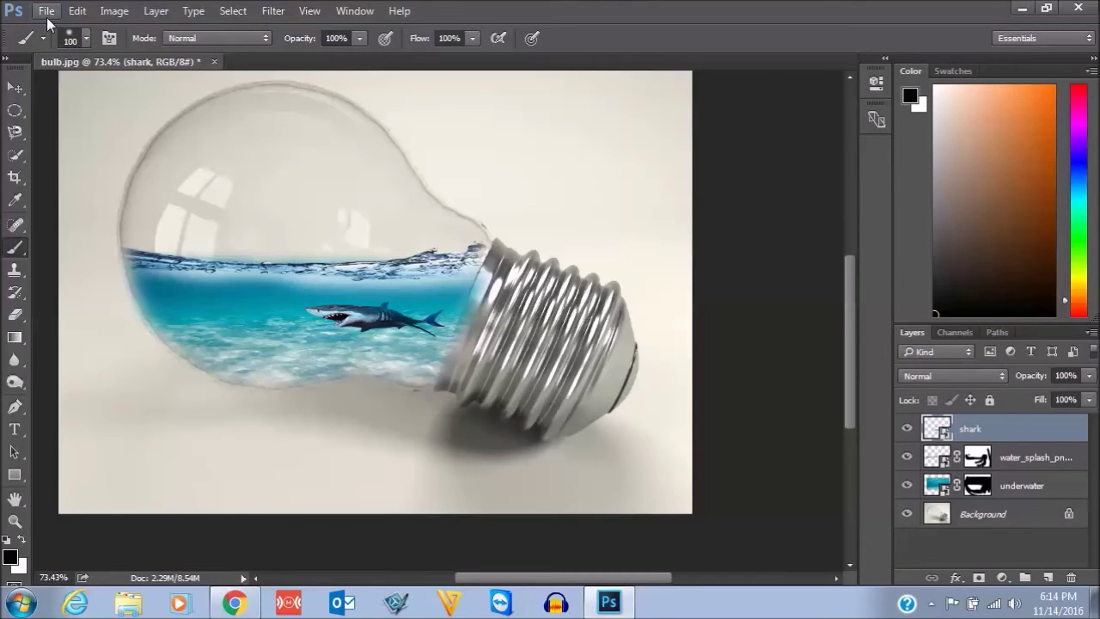
Open the turtle3 image in its own document.
click(46, 10)
click(526, 371)
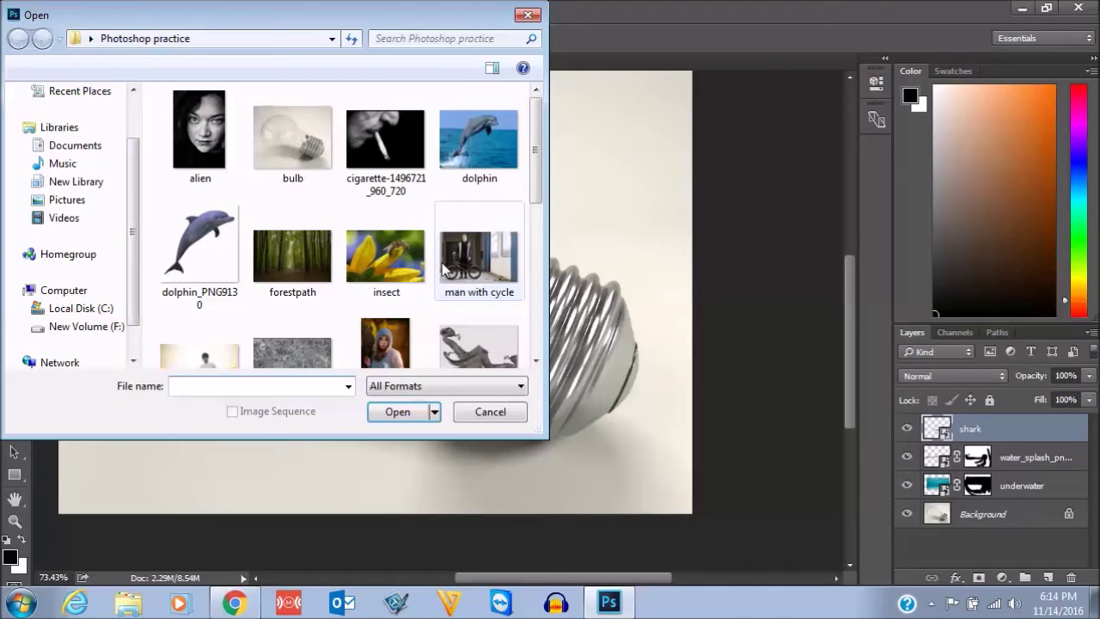
scroll(535, 260, down, 5)
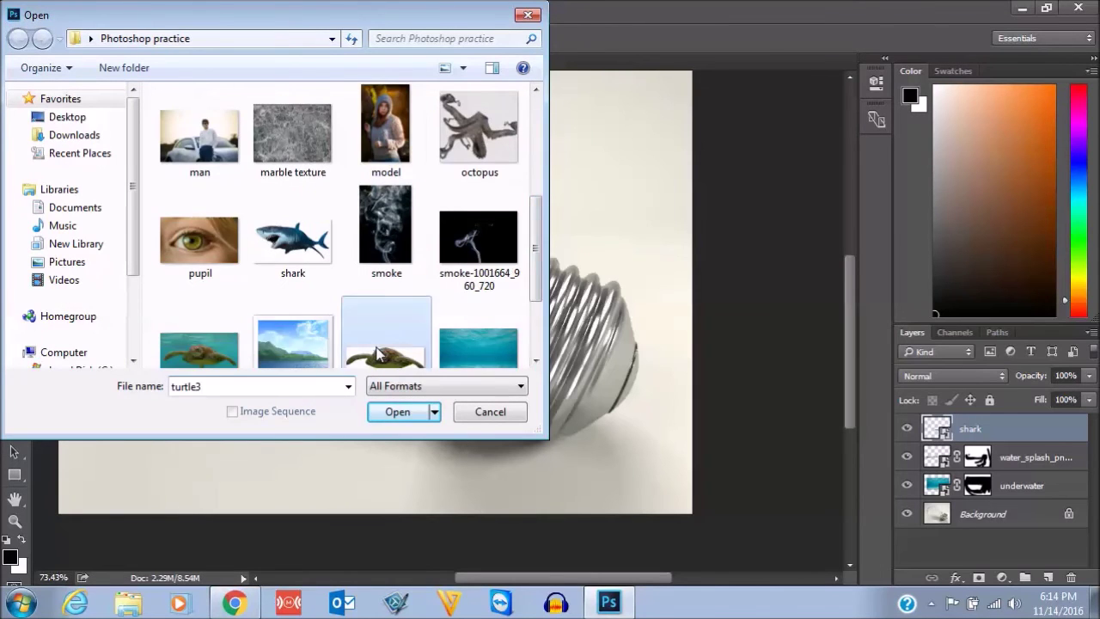
key(Escape)
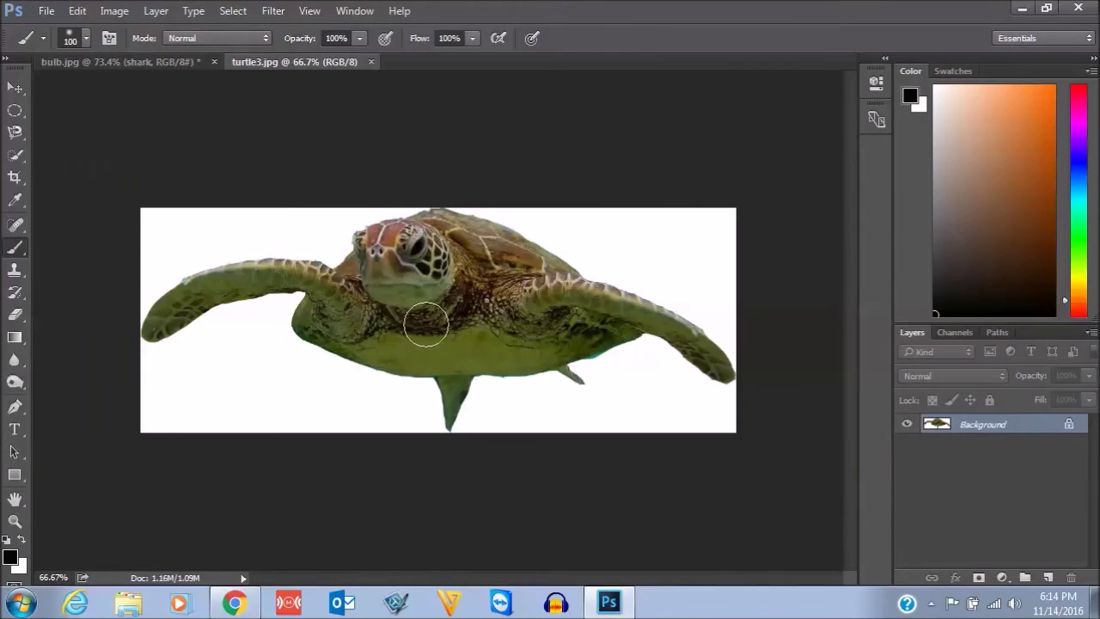
Trace around the turtle with the Magnetic Lasso to select it.
key(w)
scroll(373, 336, up, 1)
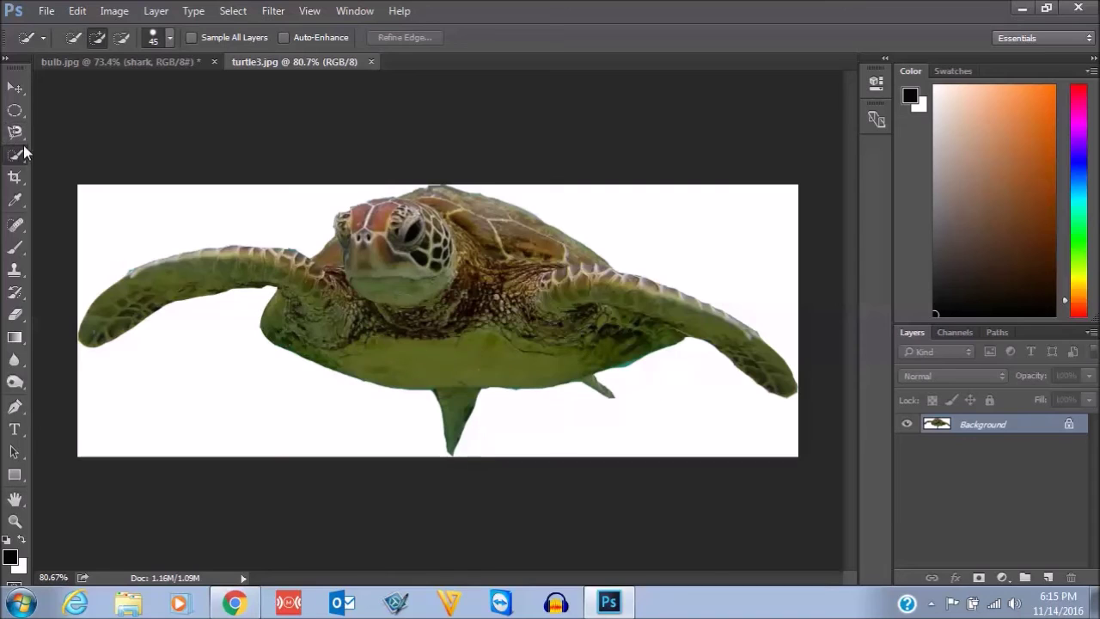
drag(15, 132, 63, 163)
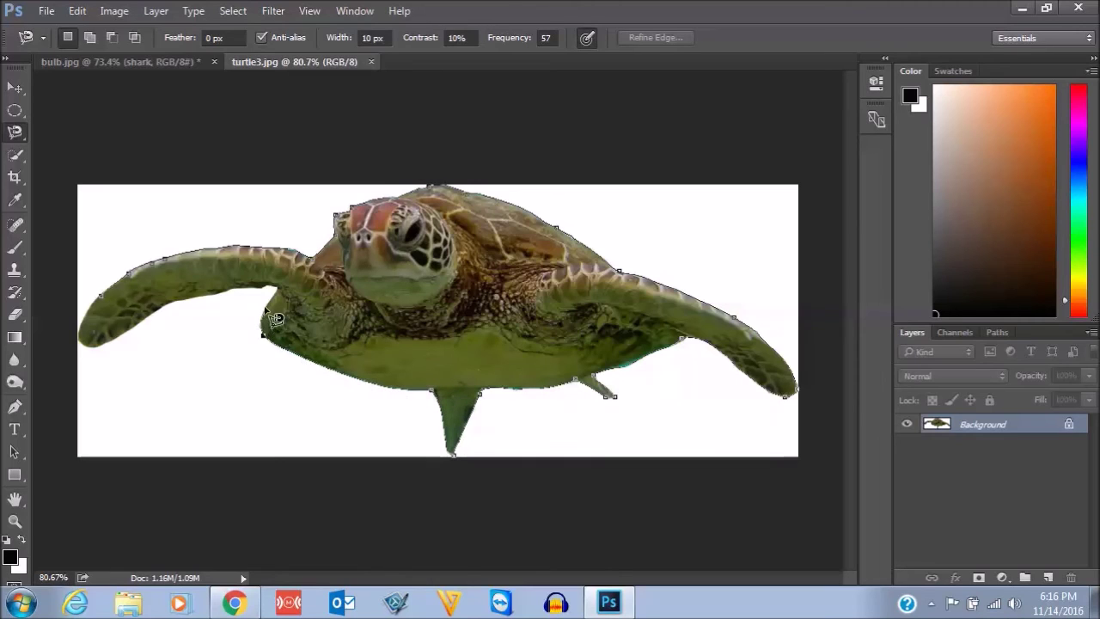
click(86, 346)
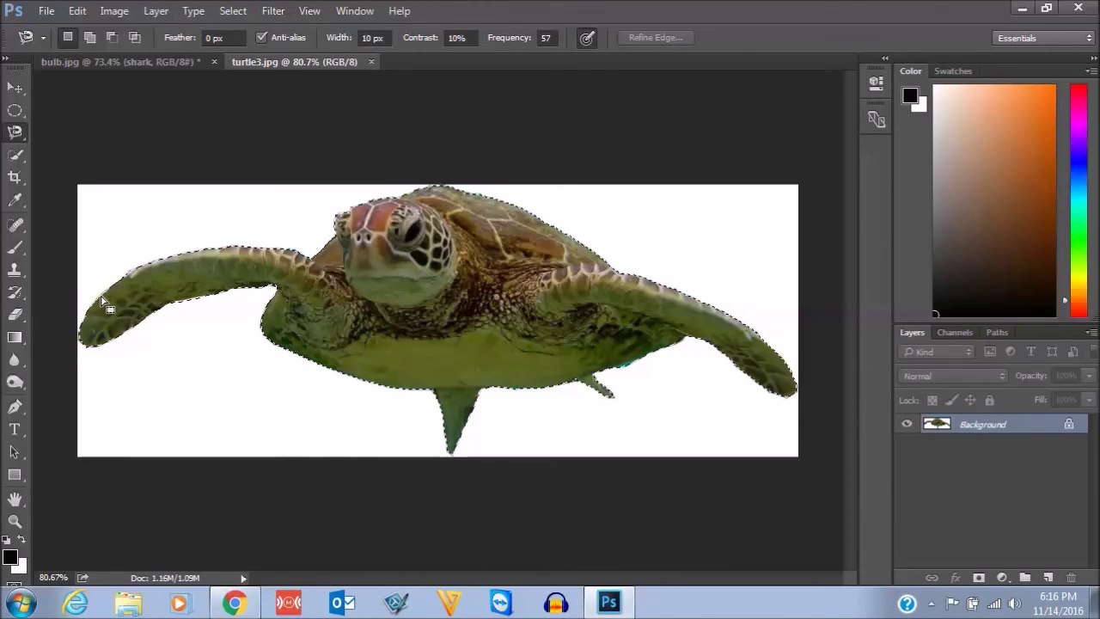
click(73, 11)
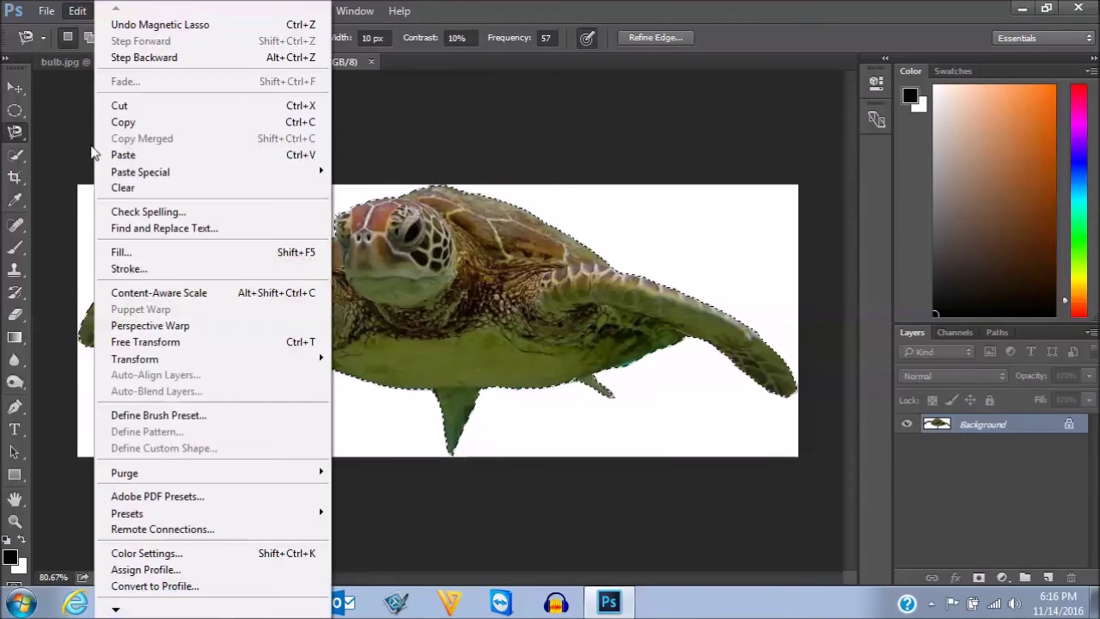
Copy the selected turtle and paste it into bulb.jpg as Layer 1.
click(135, 123)
click(138, 62)
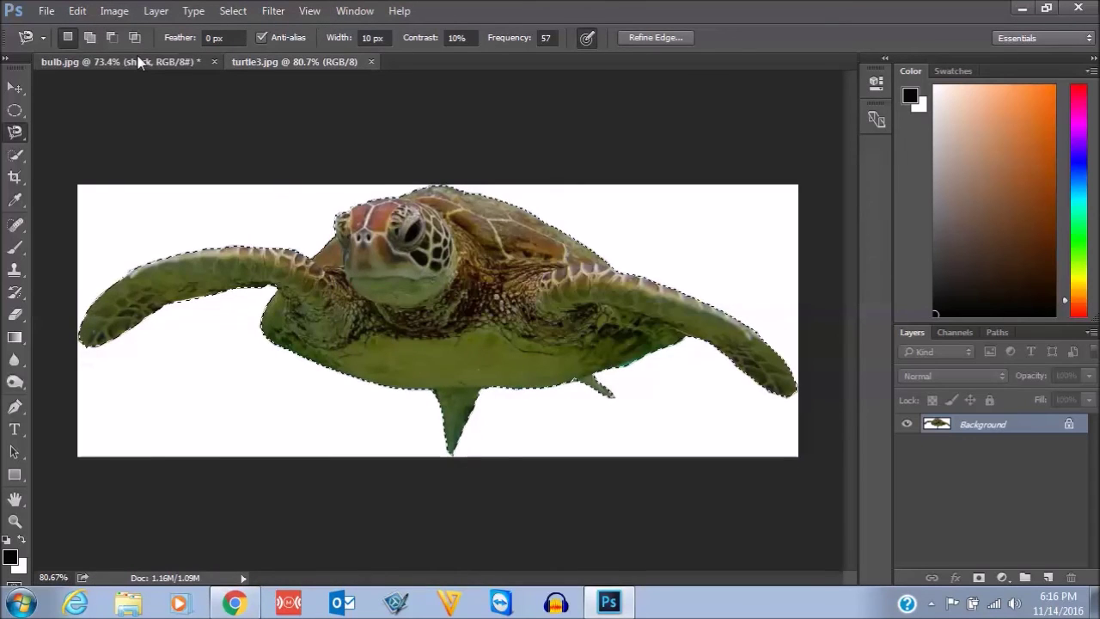
click(72, 12)
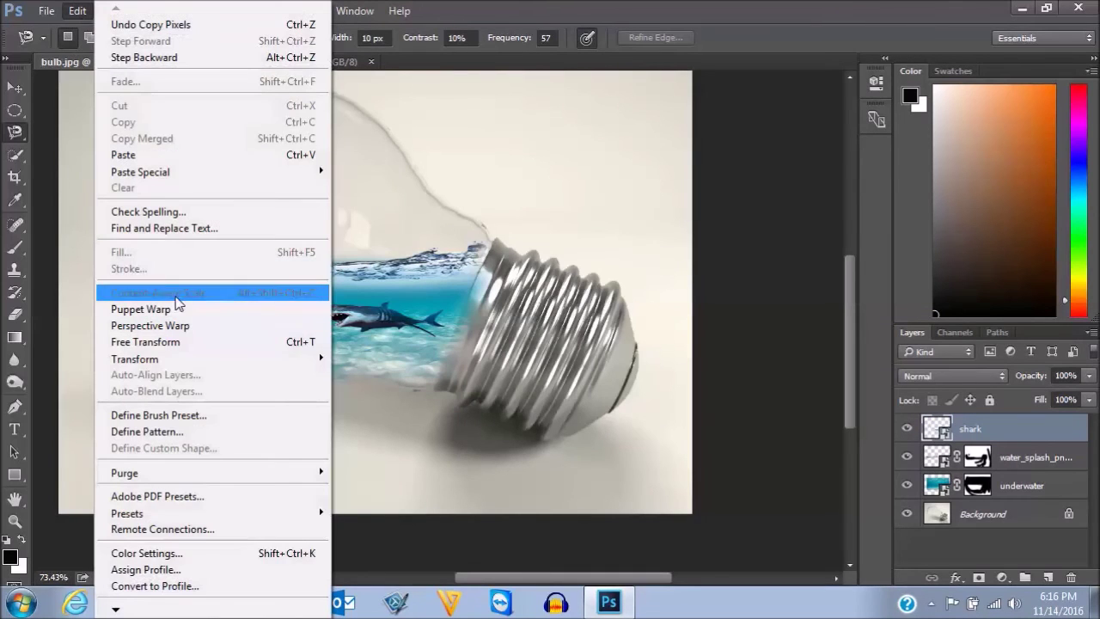
click(140, 154)
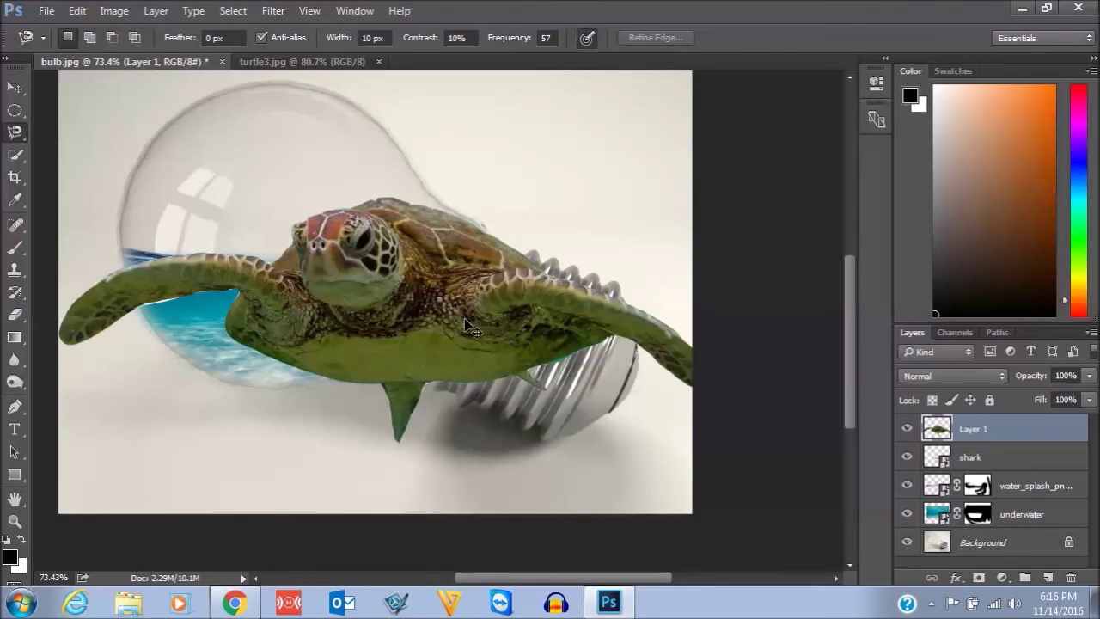
Shrink the turtle and move it into the water just left of the shark.
key(ctrl+t)
mouse_move(56, 198)
mouse_down()
mouse_move(304, 337)
mouse_move(540, 394)
mouse_up()
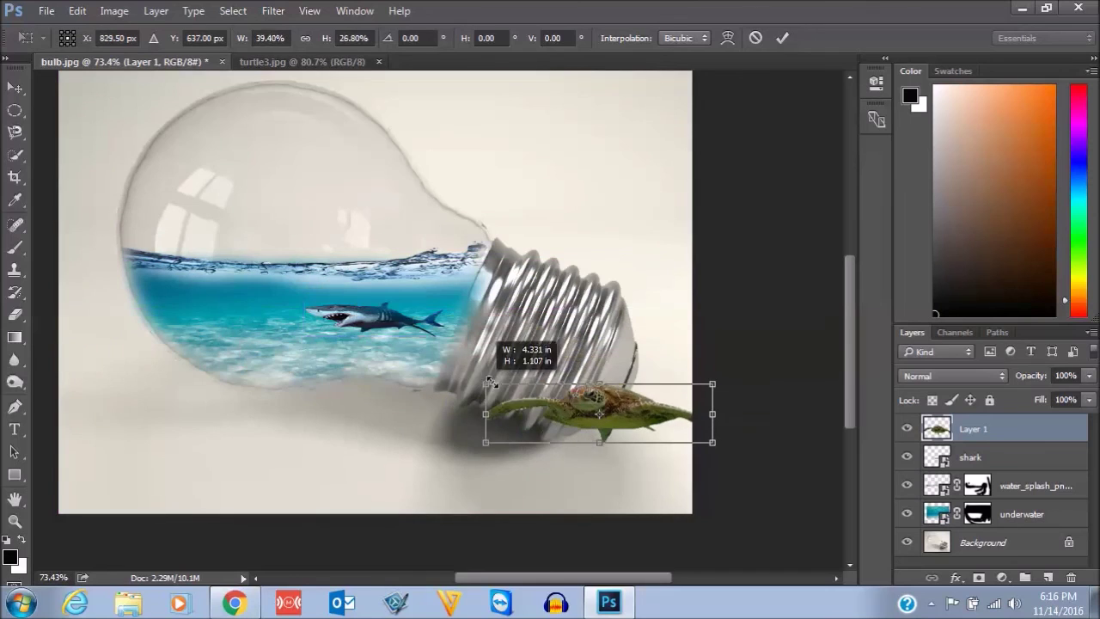
drag(642, 425, 235, 310)
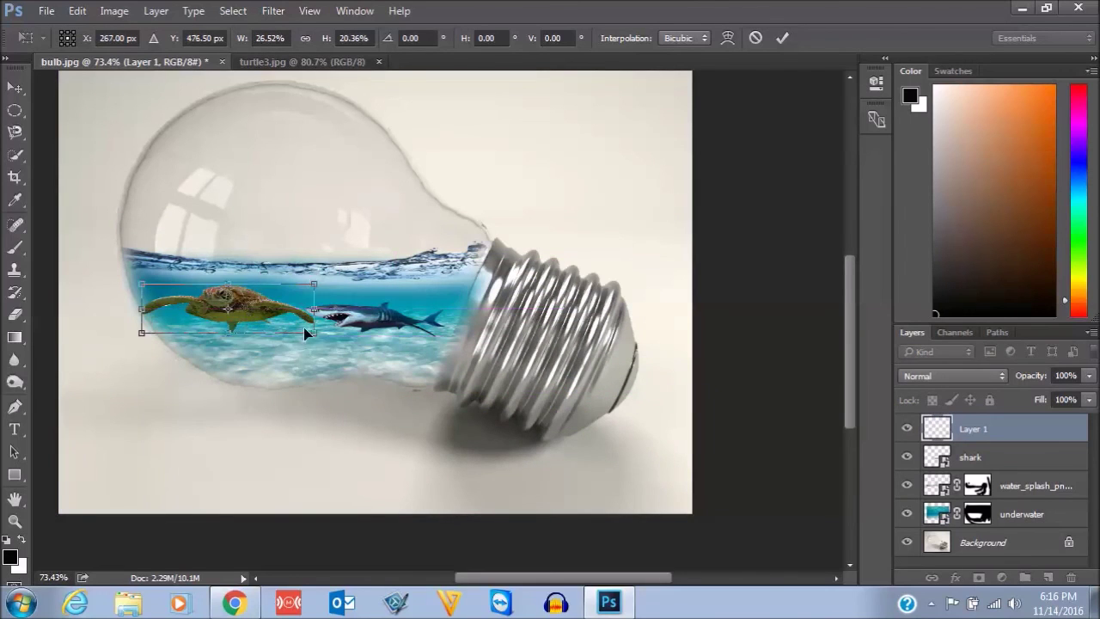
drag(312, 332, 253, 318)
key(Return)
key(l)
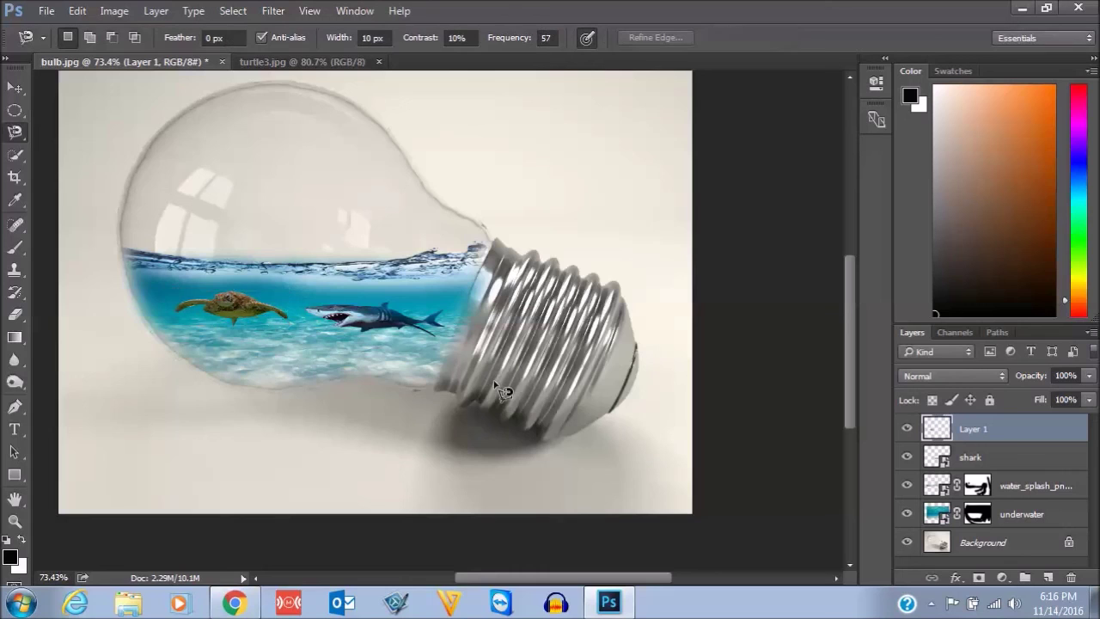